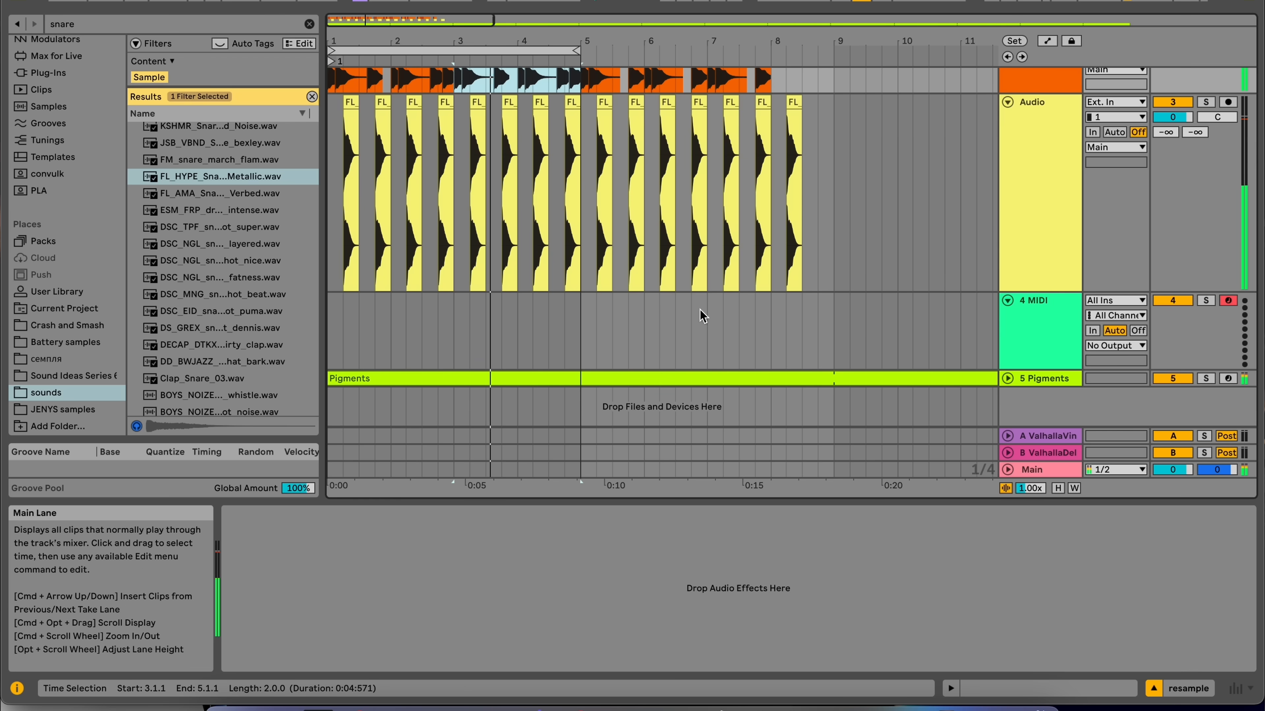
Open the Pigments instrument on the Pigments track and drag LFO 2 onto Engine 1's wavetable shape controls.
{"action": "left_click_drag", "start_coordinate": [508, 305], "coordinate": [325, 310]}
{"action": "left_click", "coordinate": [1045, 379]}
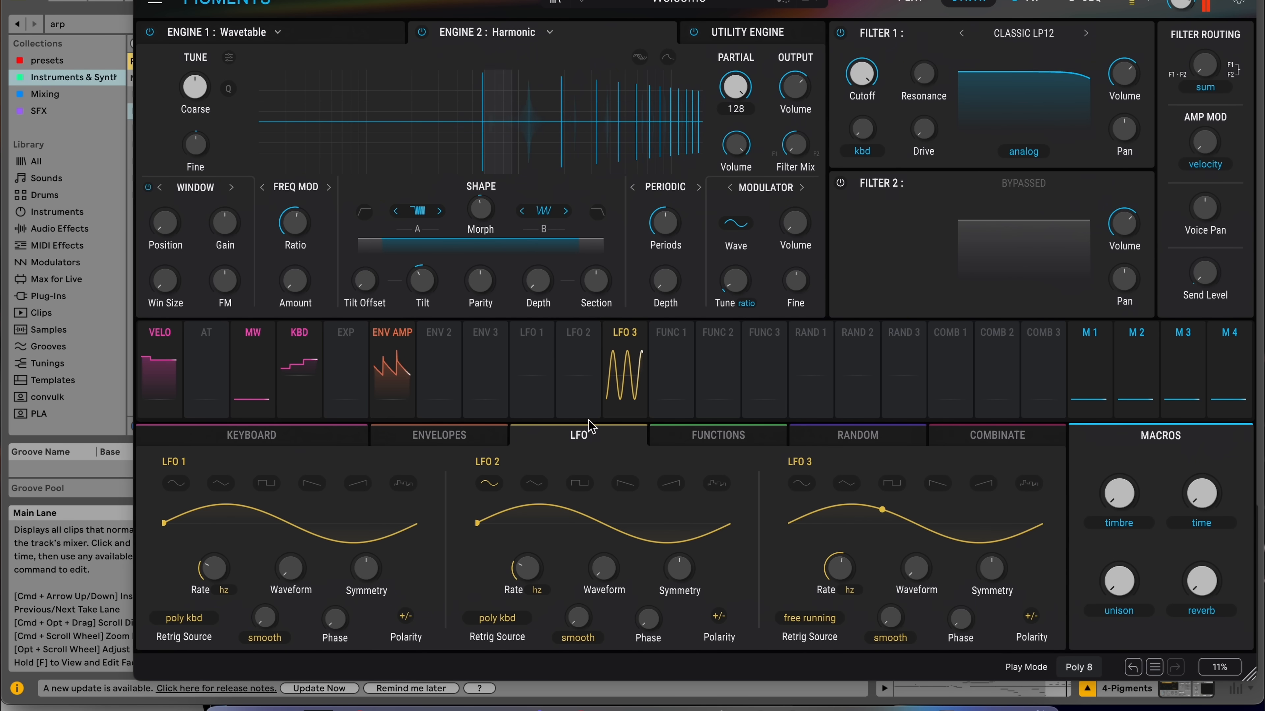
{"action": "mouse_move", "coordinate": [586, 331]}
{"action": "mouse_move", "coordinate": [626, 332]}
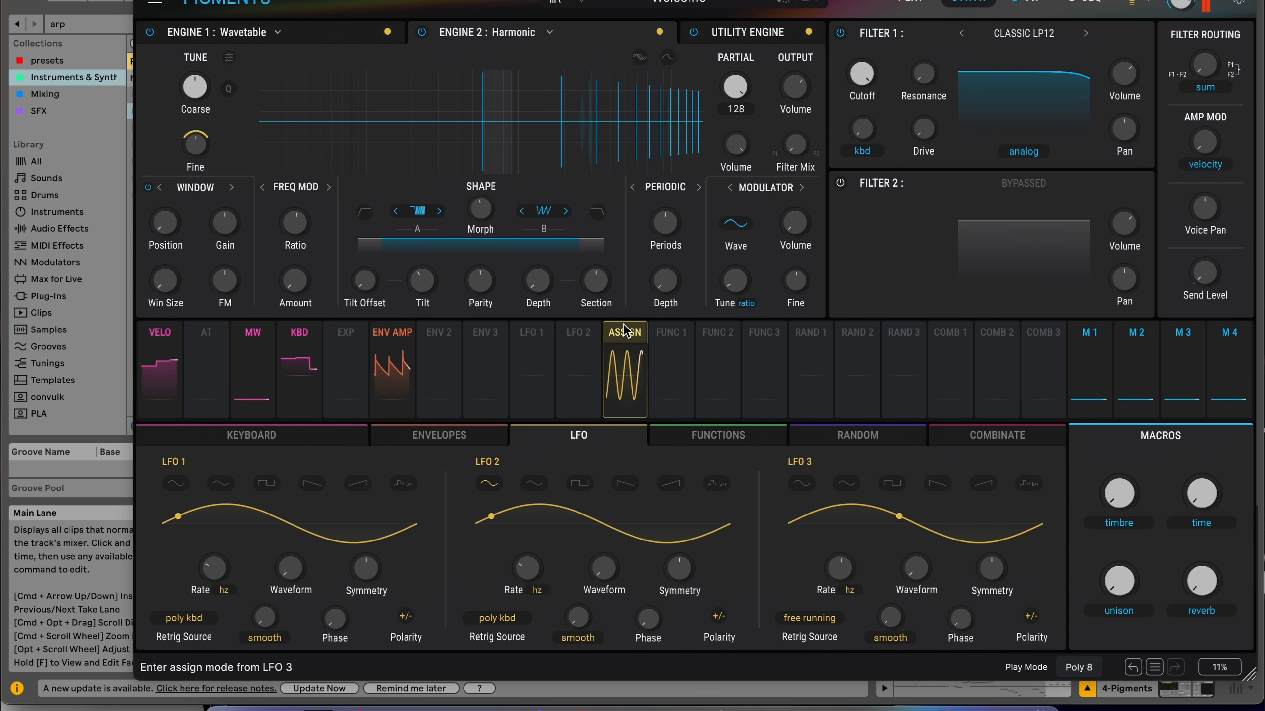
{"action": "left_click_drag", "start_coordinate": [587, 336], "coordinate": [360, 213]}
Check LFO 2's modulation routings, then assign LFO 3 to Engine 1's frequency modulation Amount knob.
{"action": "left_click", "coordinate": [576, 331]}
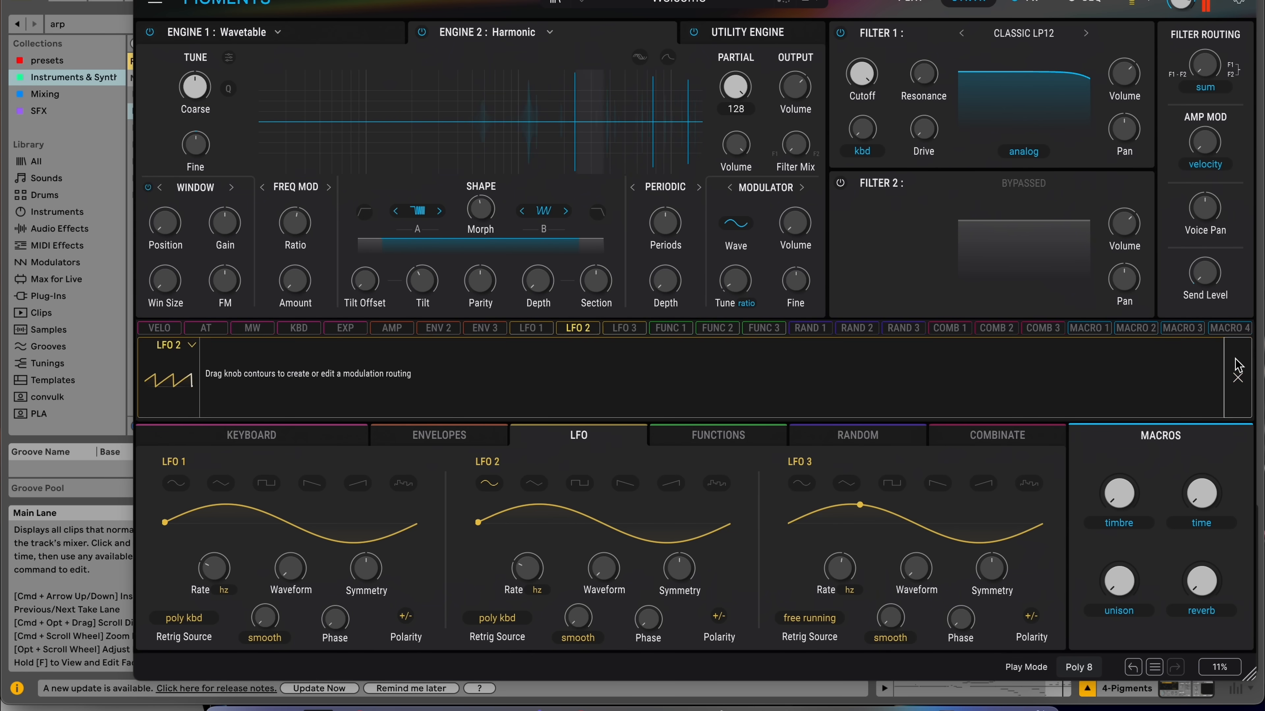
{"action": "left_click", "coordinate": [1237, 377]}
{"action": "mouse_move", "coordinate": [625, 344]}
{"action": "left_click_drag", "start_coordinate": [625, 341], "coordinate": [297, 266]}
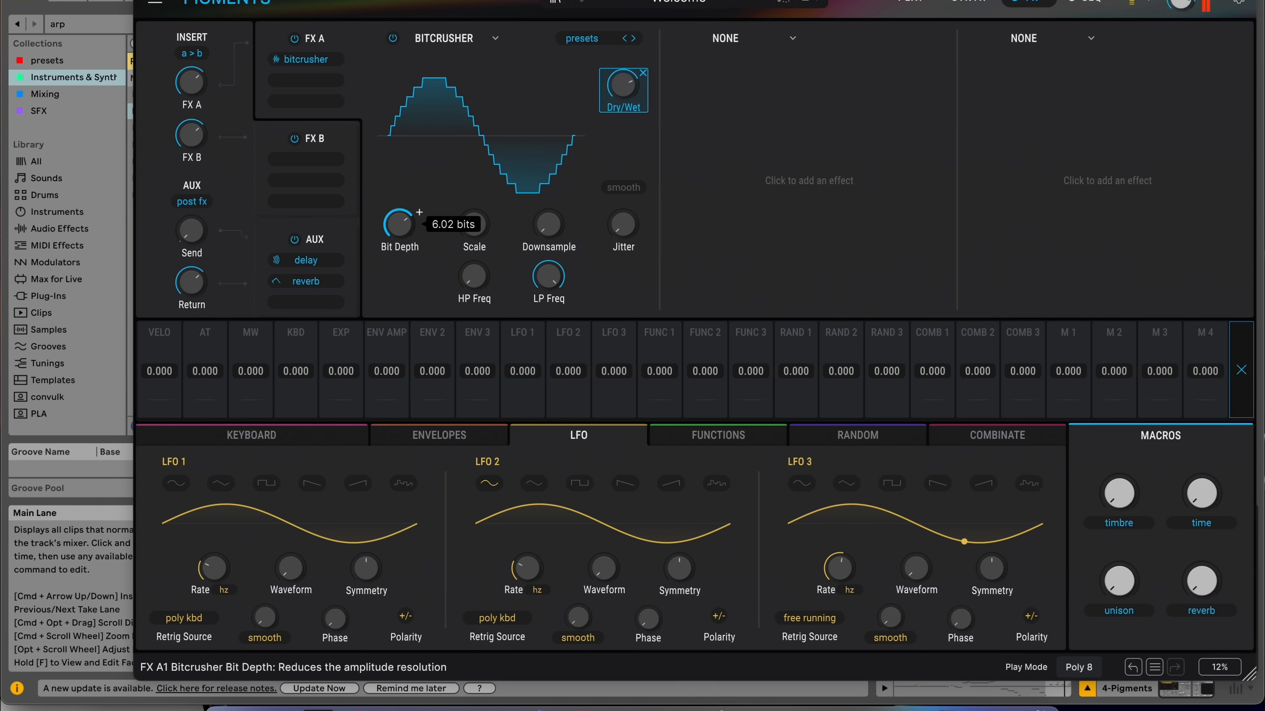
Adjust the bitcrusher's Dry/Wet and load PS Delay into the second FX A slot.
{"action": "left_click_drag", "start_coordinate": [616, 98], "coordinate": [633, 107]}
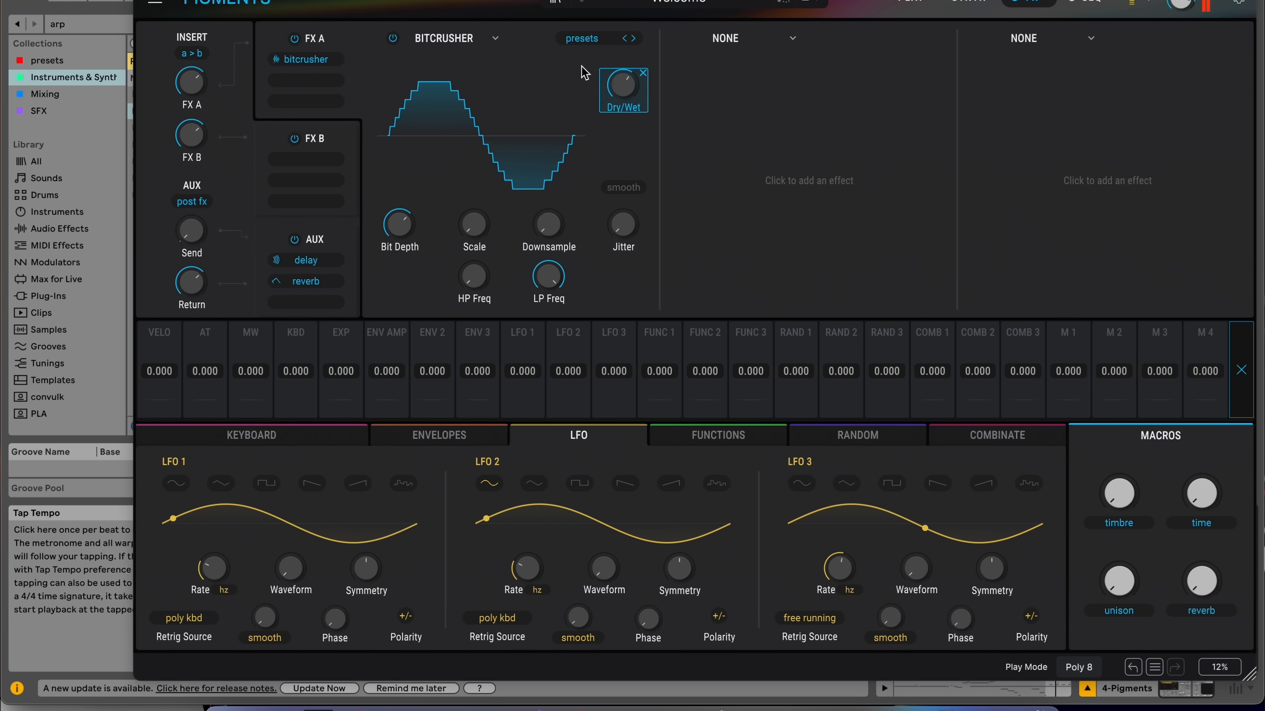
{"action": "left_click", "coordinate": [732, 44]}
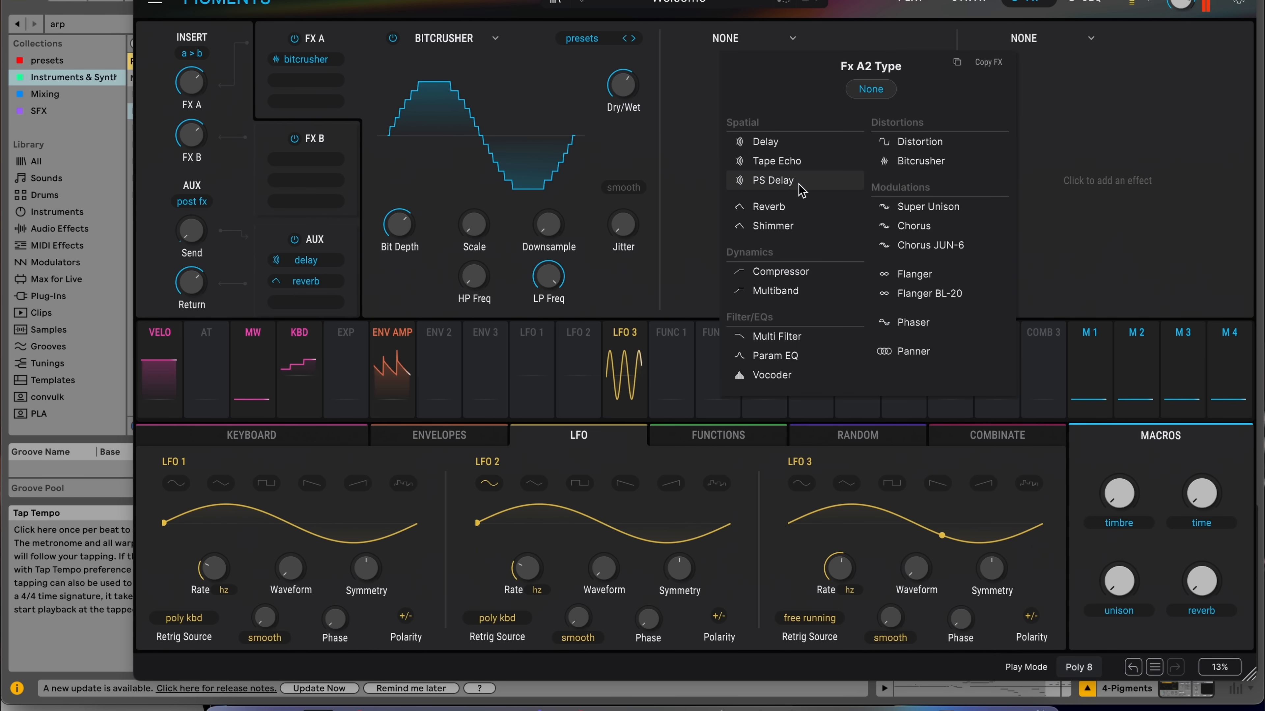
{"action": "left_click", "coordinate": [773, 180]}
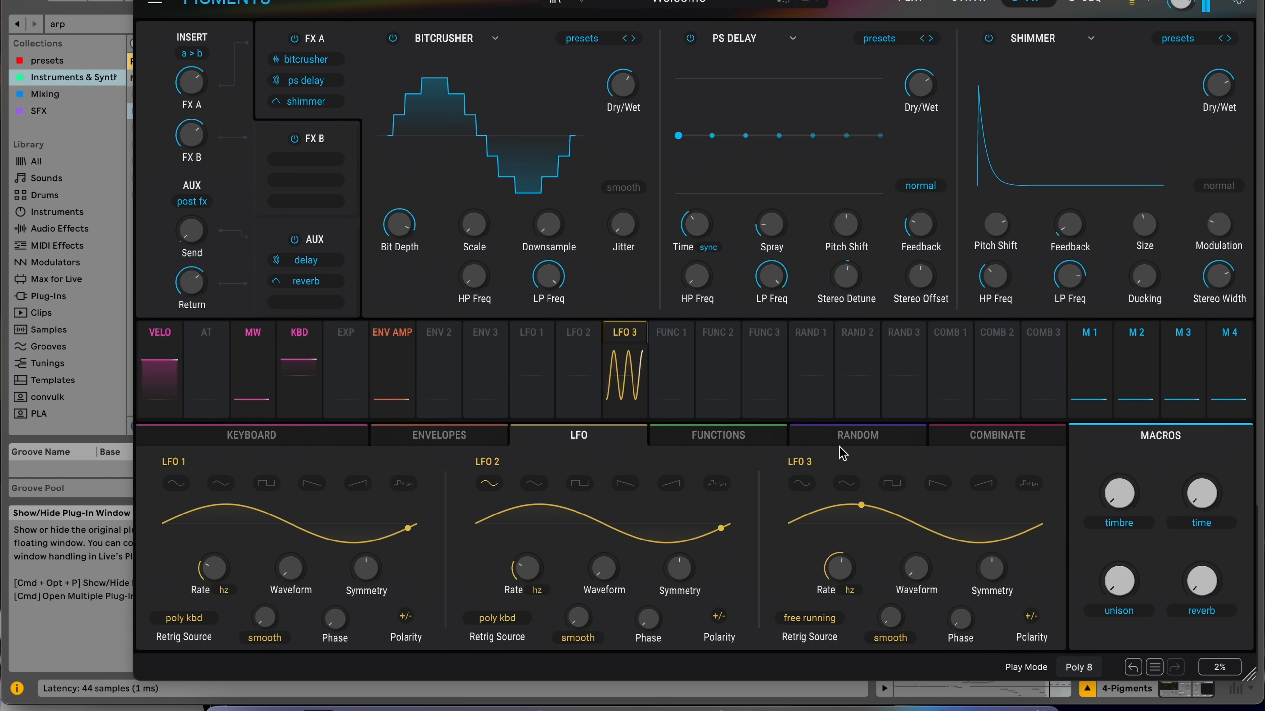
Open the Functions page and reshape Function 1 into a flat line that ramps up over its last quarter.
{"action": "left_click", "coordinate": [847, 438]}
{"action": "left_click", "coordinate": [735, 442]}
{"action": "left_click_drag", "start_coordinate": [675, 489], "coordinate": [1015, 493]}
{"action": "left_click_drag", "start_coordinate": [856, 527], "coordinate": [864, 623]}
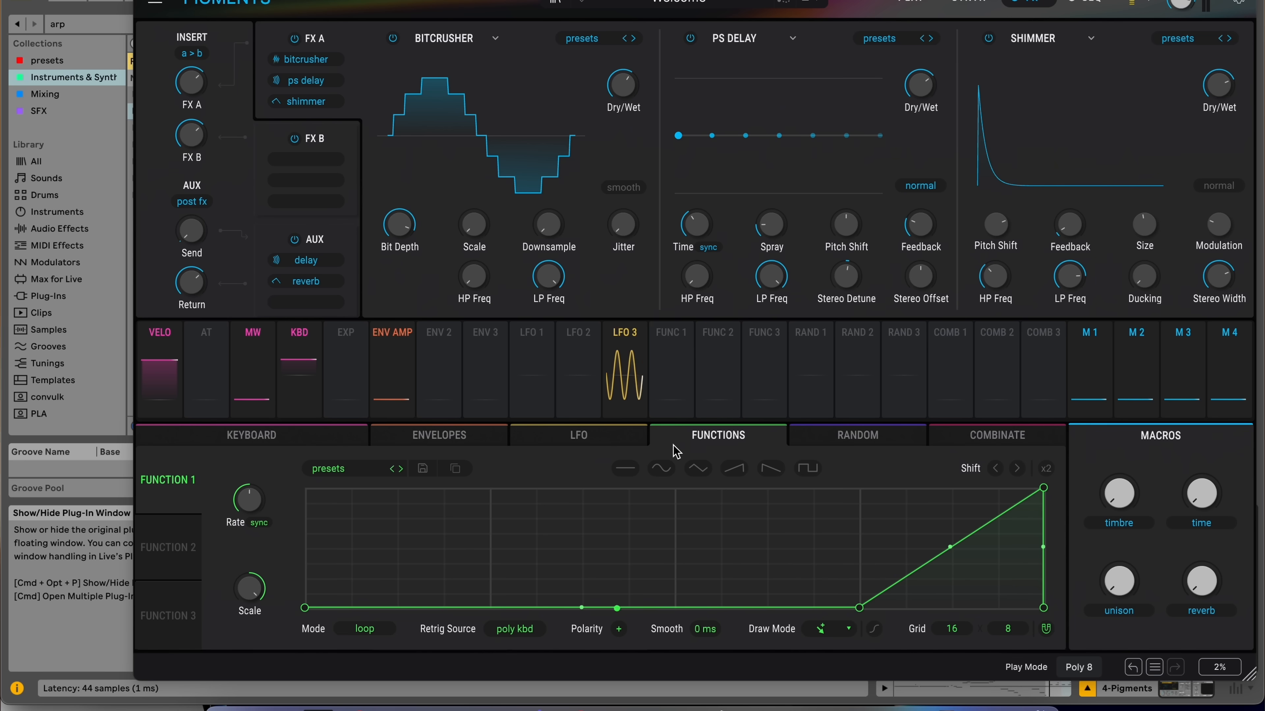
Route Function 1 to the Shimmer's Size knob and reset the Shimmer's Pitch Shift.
{"action": "left_click", "coordinate": [673, 340]}
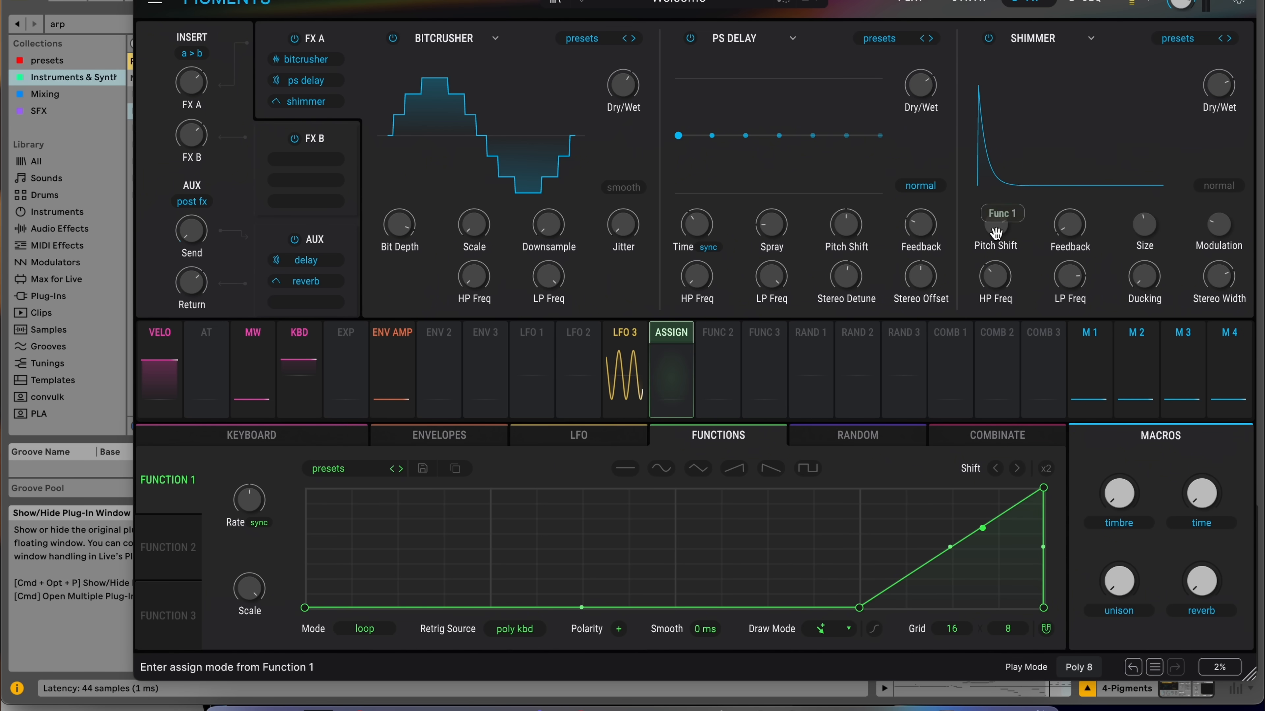
{"action": "left_click", "coordinate": [1145, 225]}
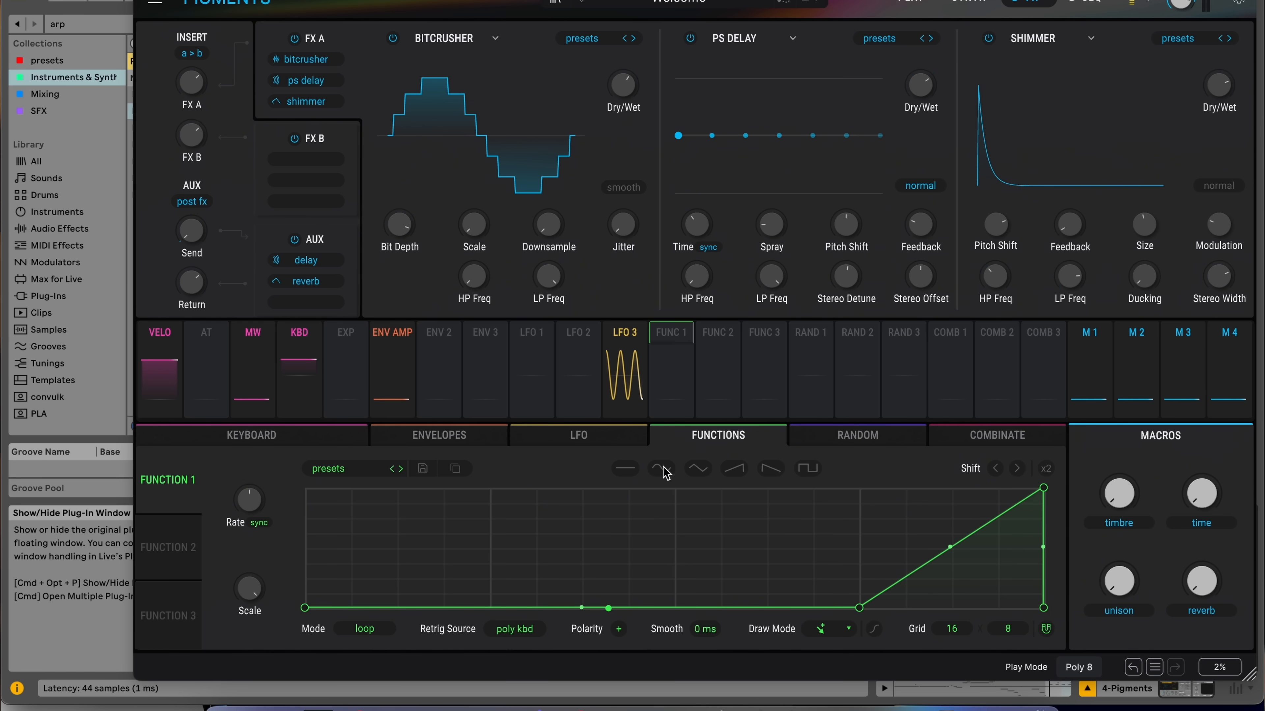
{"action": "left_click", "coordinate": [679, 339]}
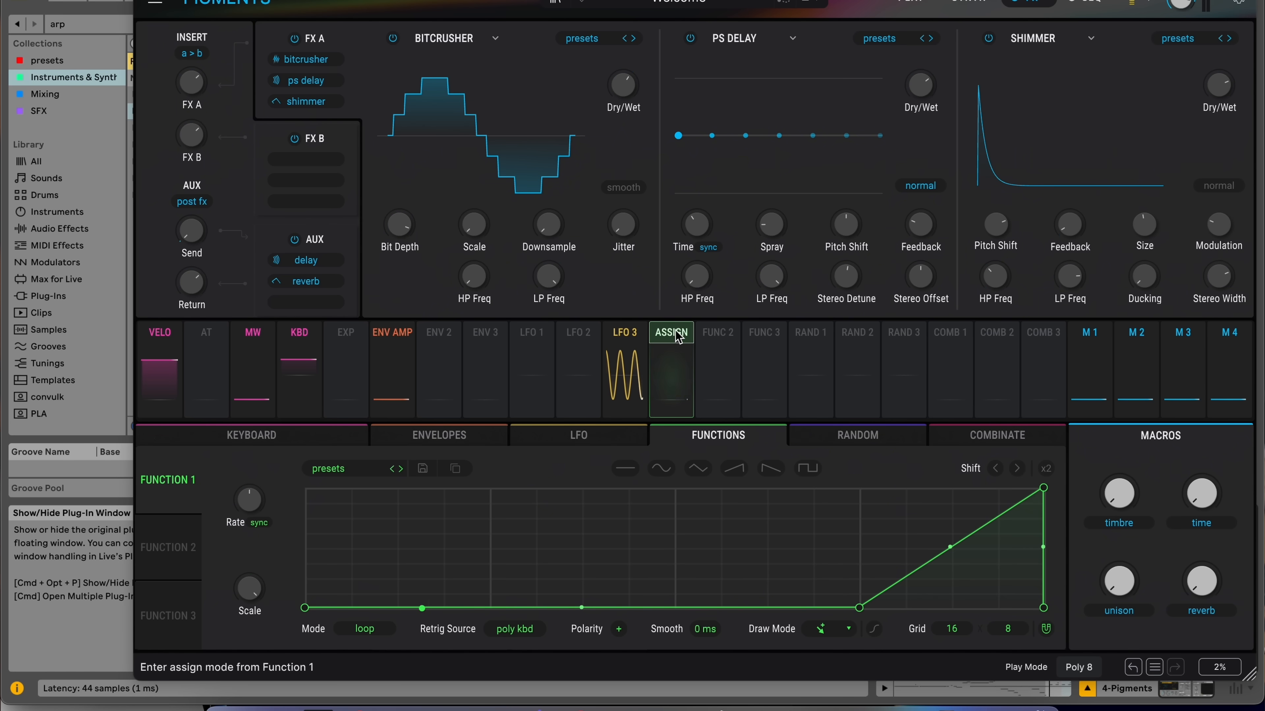
{"action": "left_click", "coordinate": [675, 337]}
{"action": "left_click", "coordinate": [1145, 227]}
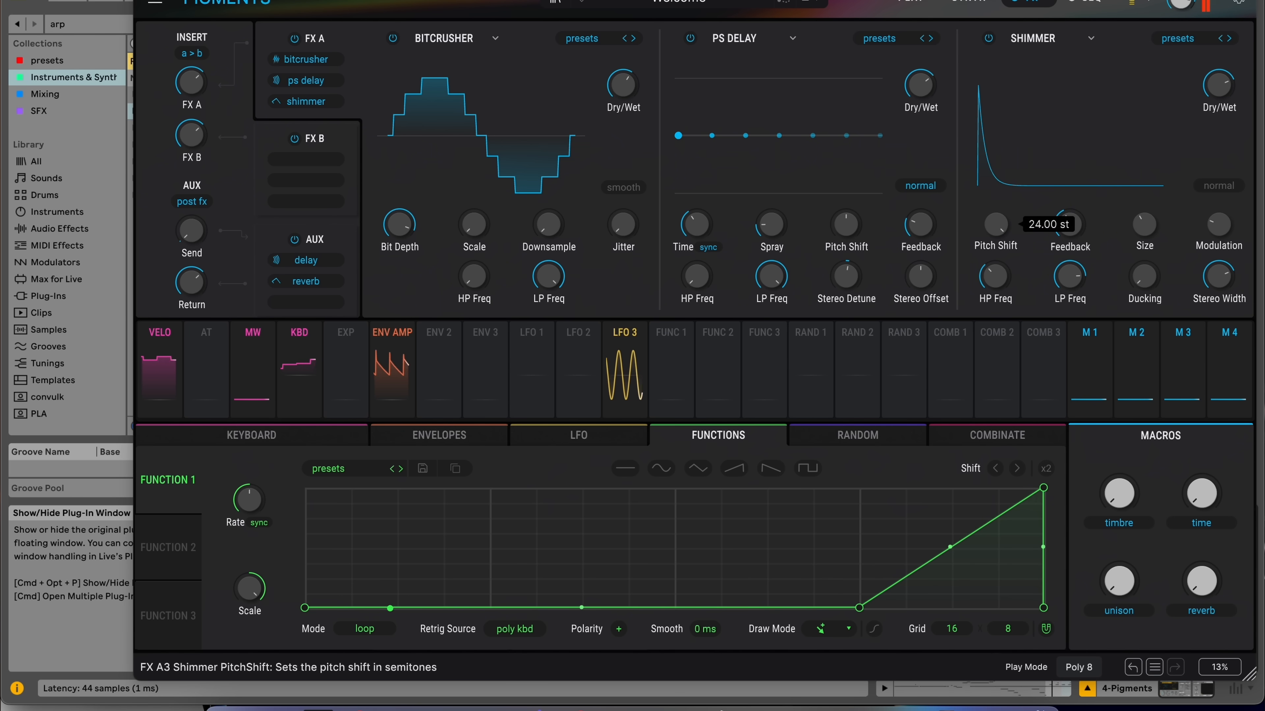
{"action": "double_click", "coordinate": [998, 226]}
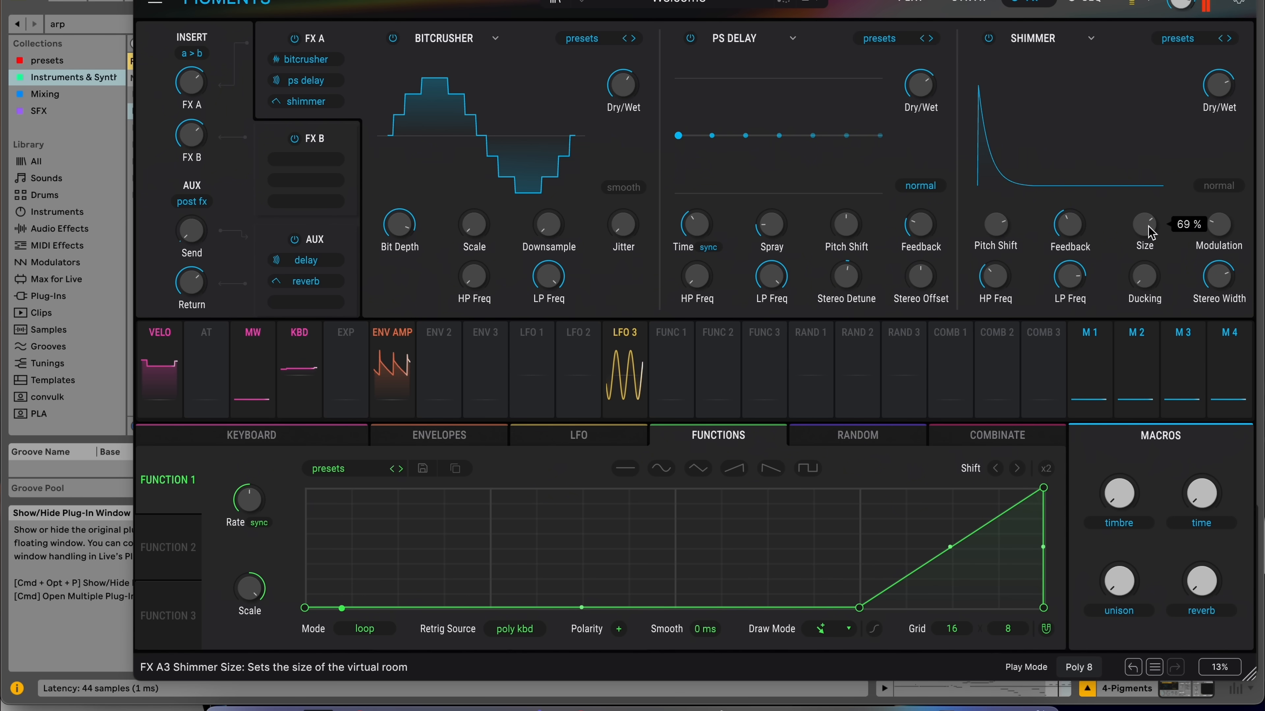
Replace the Shimmer in the third FX A slot with a Reverb effect.
{"action": "left_click", "coordinate": [1198, 42]}
{"action": "left_click", "coordinate": [1089, 52]}
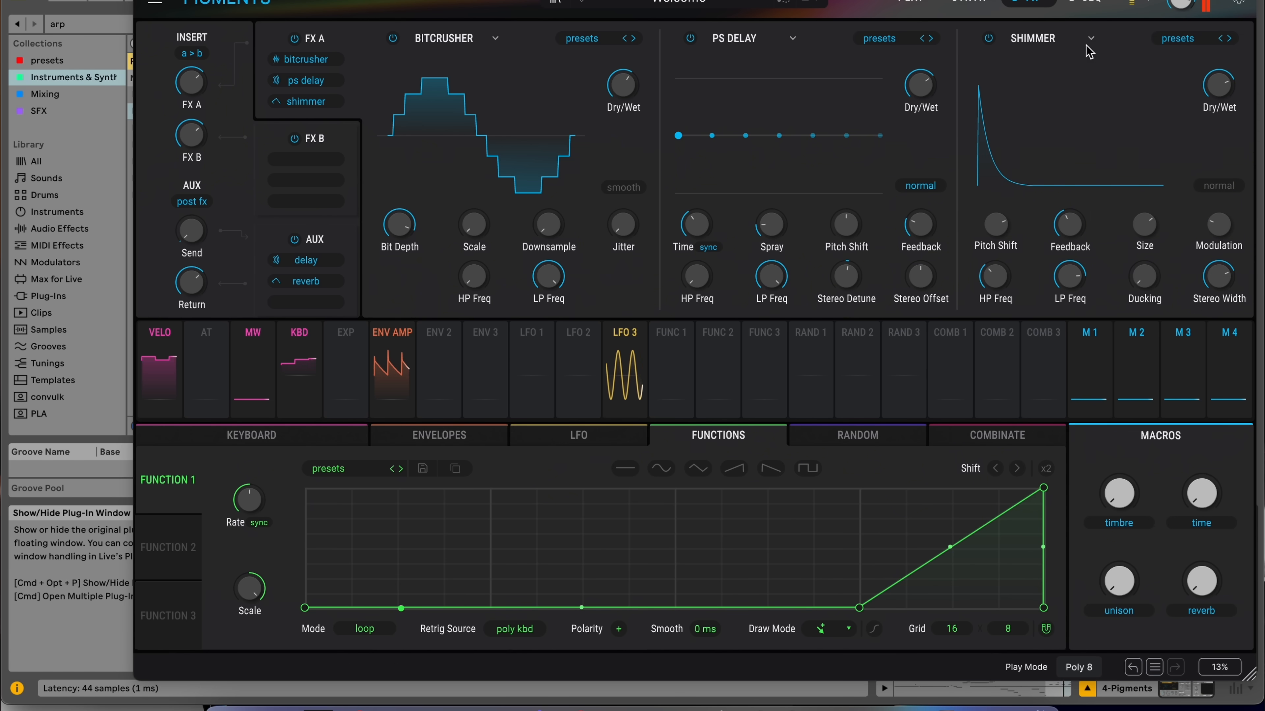
{"action": "left_click", "coordinate": [1088, 44]}
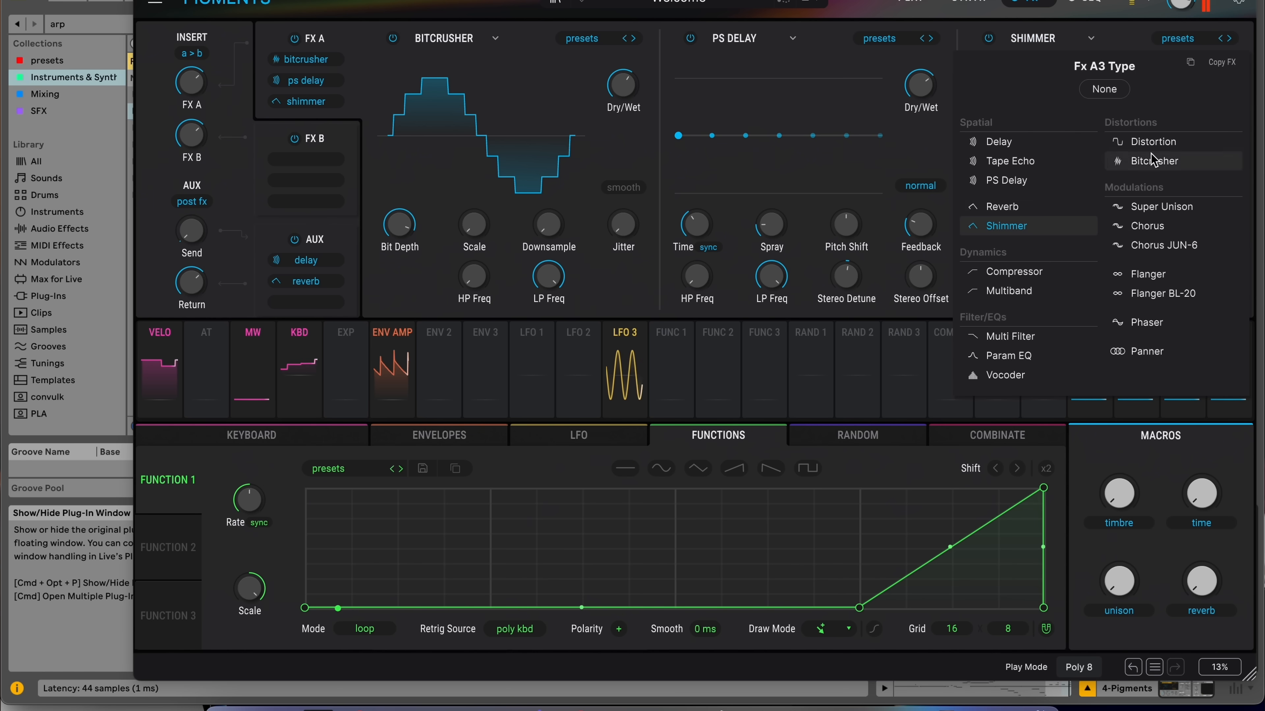
{"action": "left_click", "coordinate": [1040, 223]}
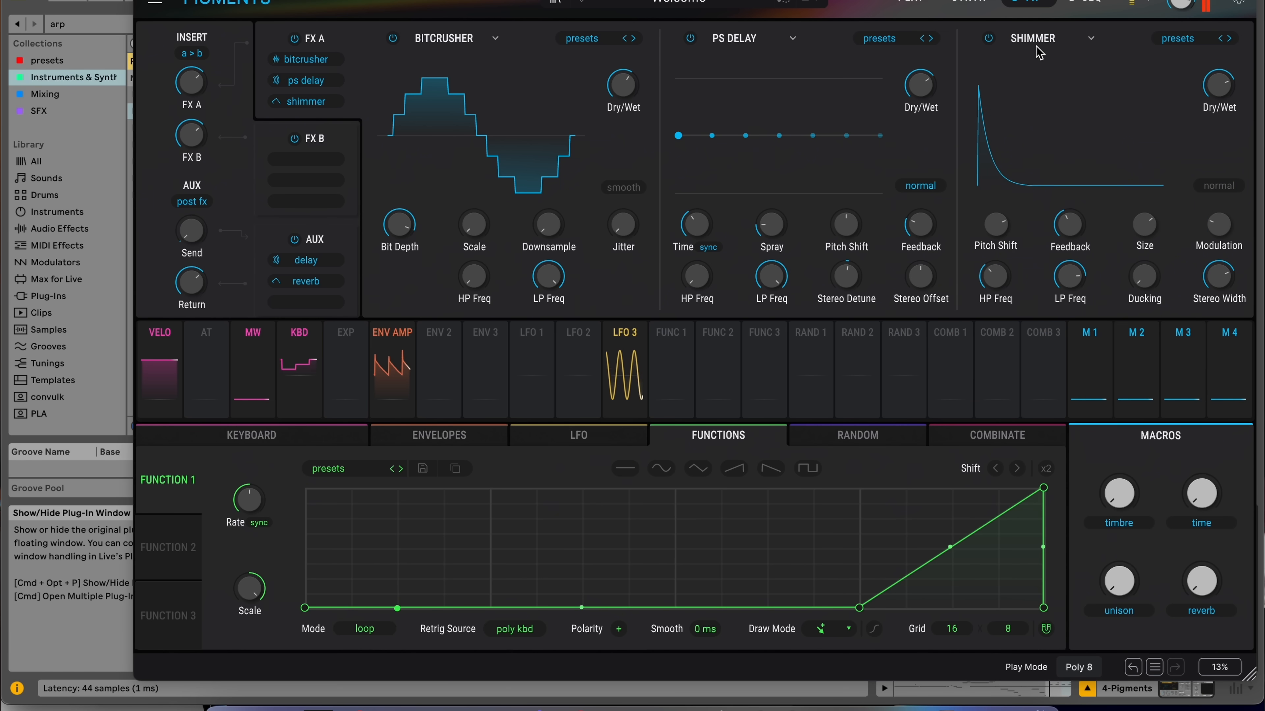
{"action": "left_click", "coordinate": [1048, 47]}
{"action": "left_click", "coordinate": [1013, 209]}
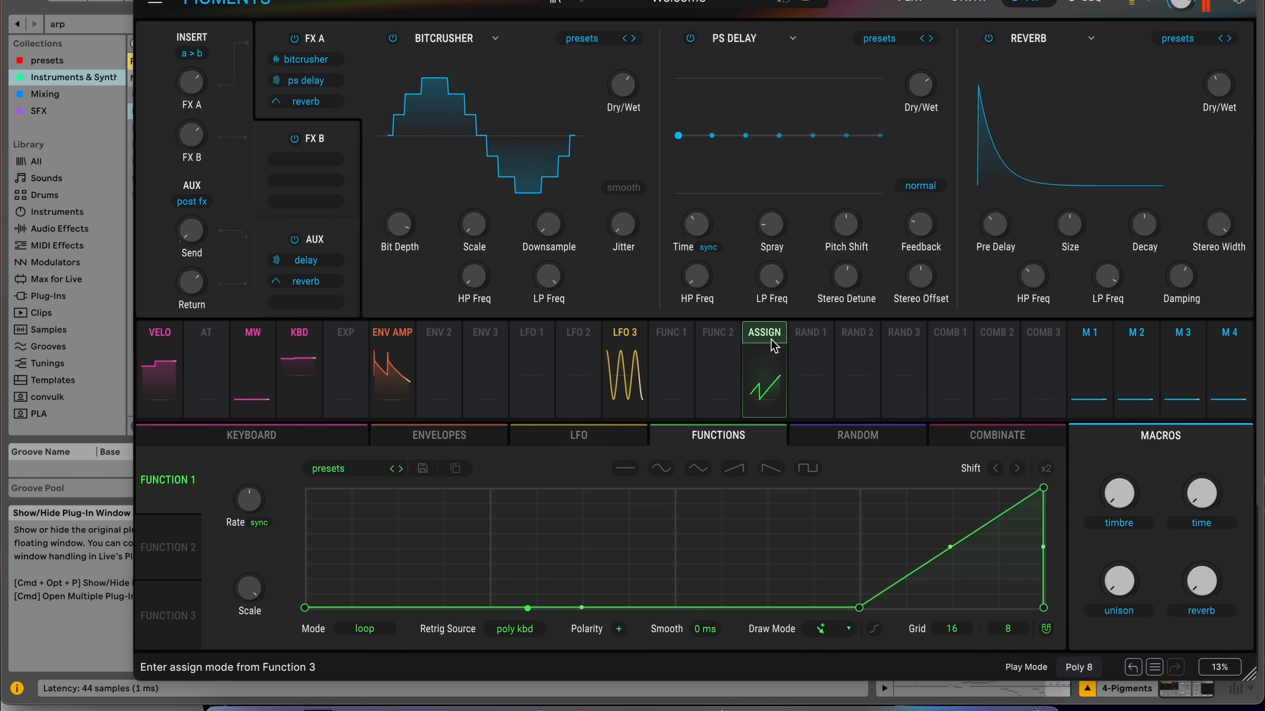
{"action": "left_click", "coordinate": [670, 339]}
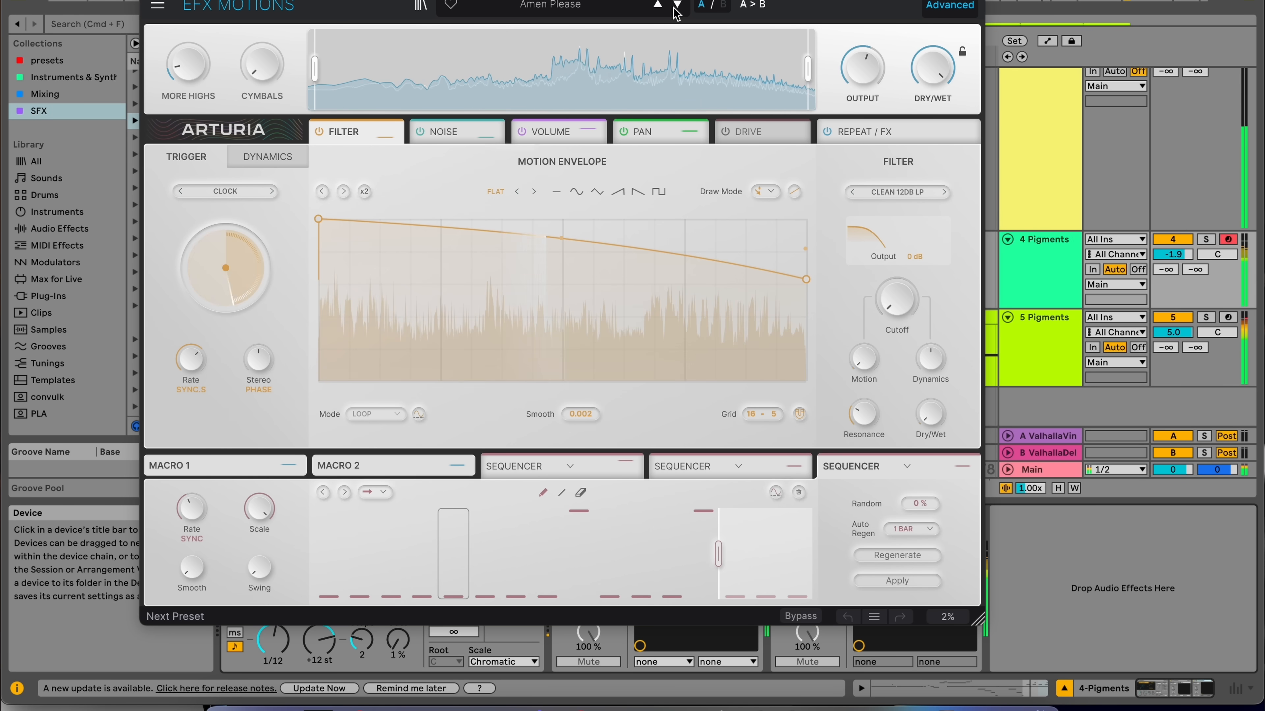
Browse the EFX Motions preset categories and load the Beat Repeat preset Double Trouble.
{"action": "left_click", "coordinate": [576, 5]}
{"action": "mouse_move", "coordinate": [549, 106]}
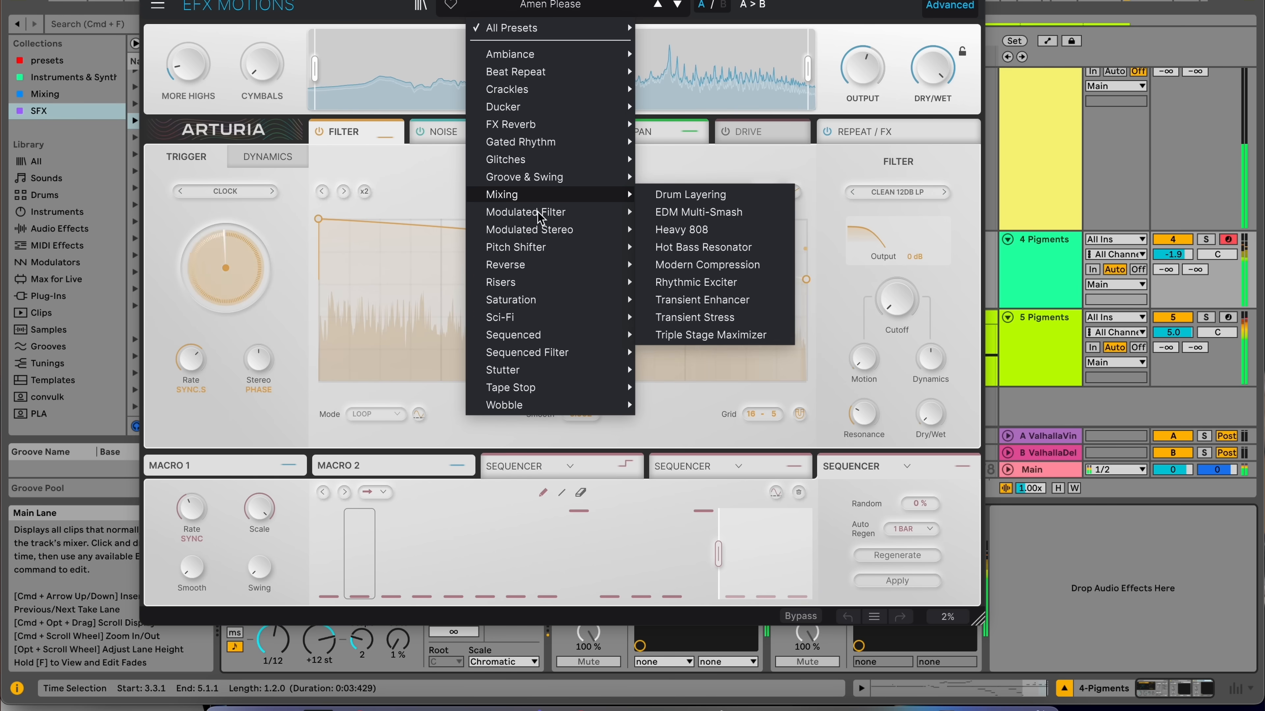
{"action": "mouse_move", "coordinate": [567, 160]}
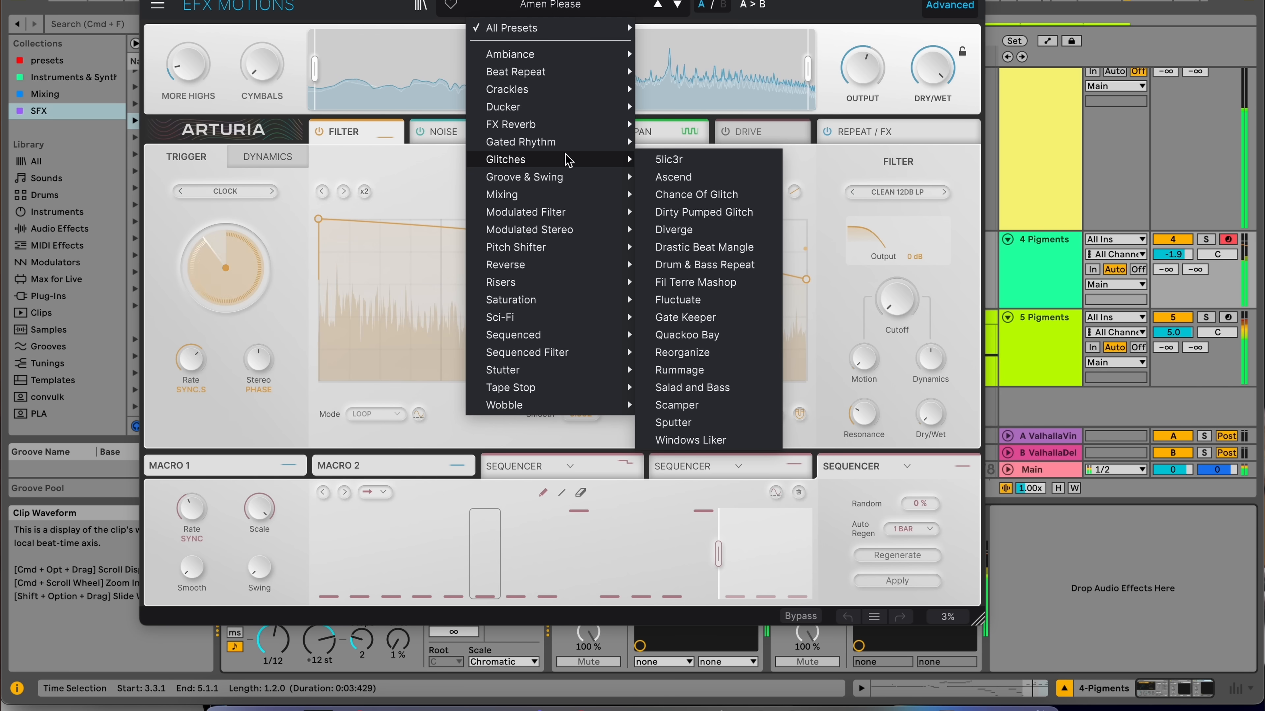
{"action": "mouse_move", "coordinate": [551, 184]}
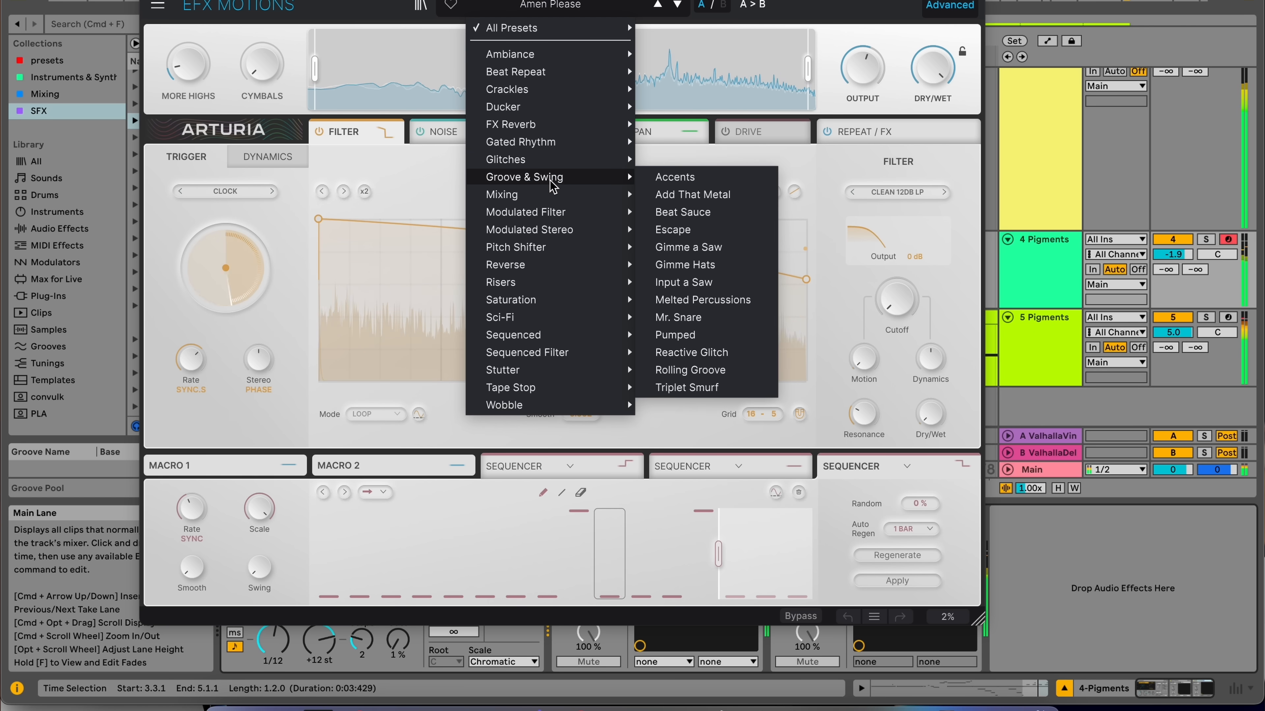
{"action": "mouse_move", "coordinate": [557, 76]}
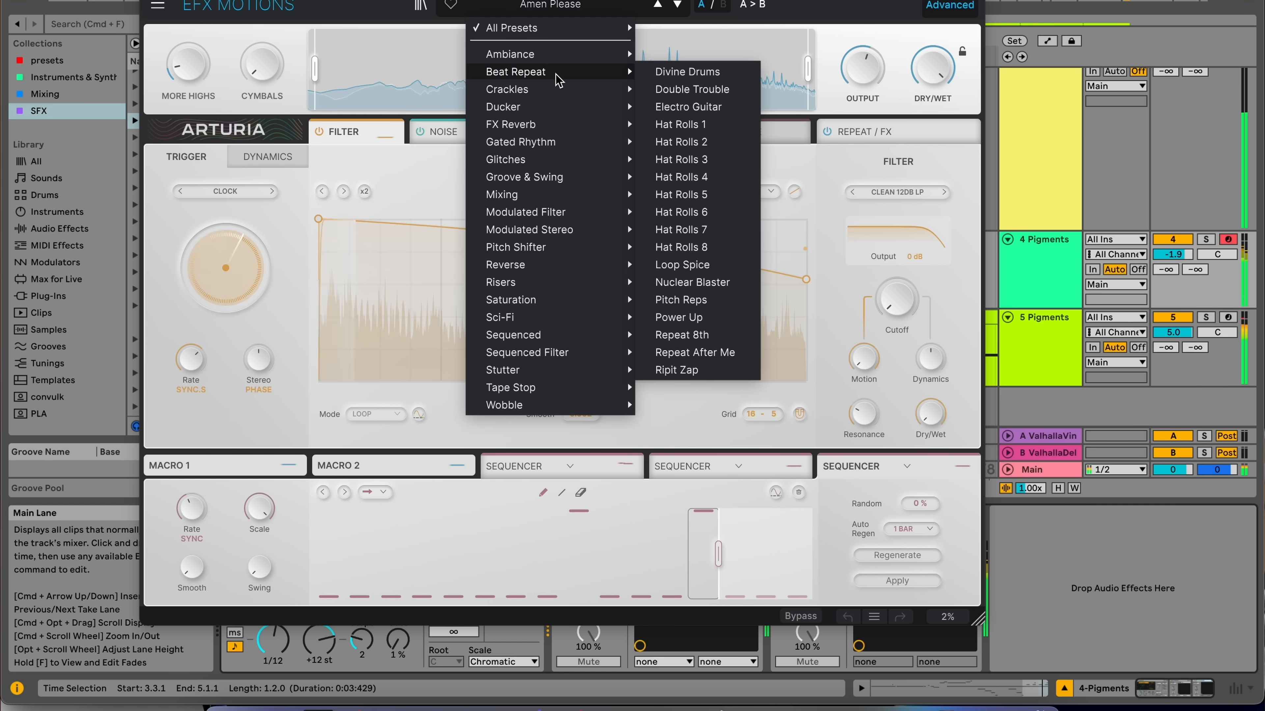
{"action": "left_click", "coordinate": [691, 77]}
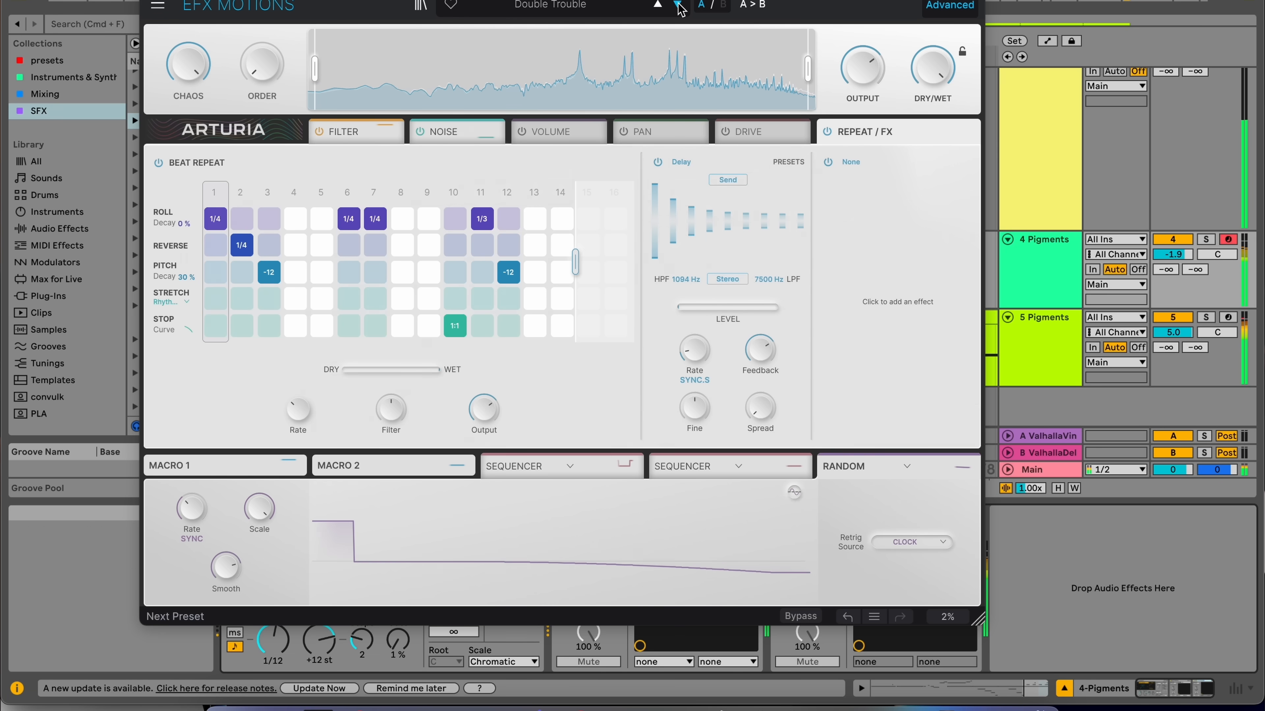
Step forward to the Electro Guitar preset and nudge the 4 Pigments track volume up slightly.
{"action": "left_click", "coordinate": [678, 5]}
{"action": "left_click", "coordinate": [678, 5]}
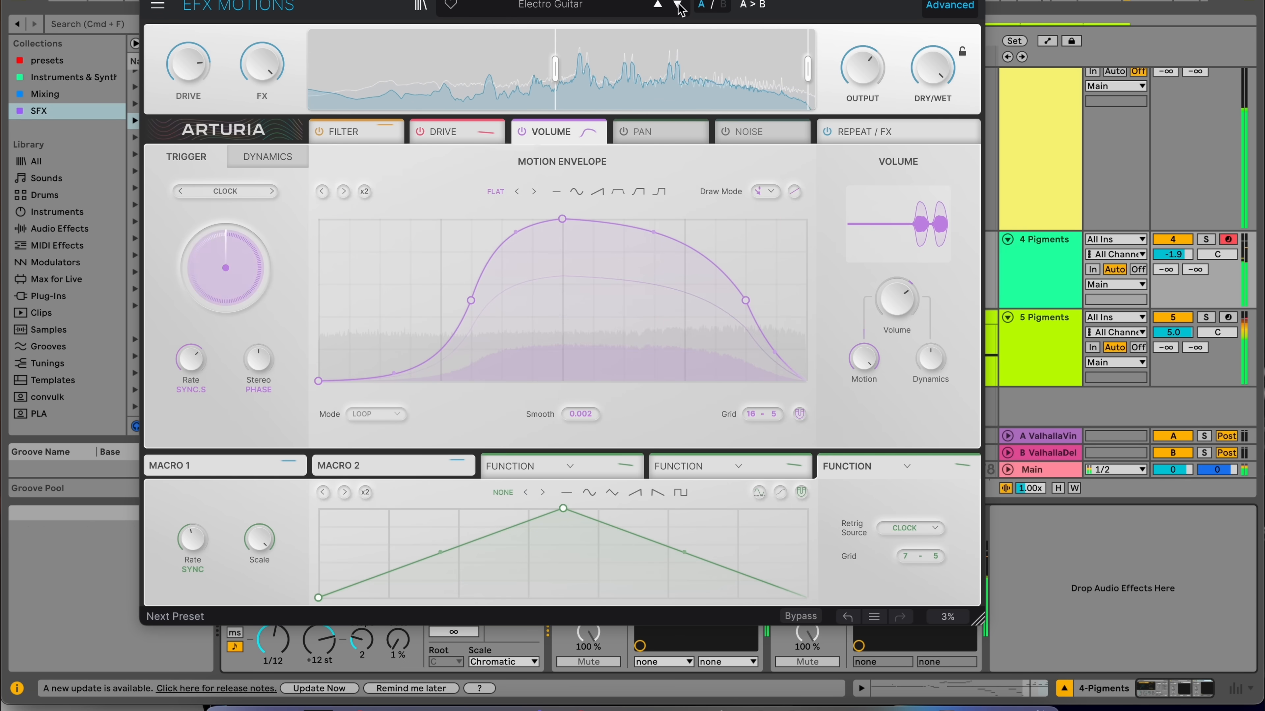
{"action": "left_click_drag", "start_coordinate": [1172, 255], "coordinate": [1173, 245]}
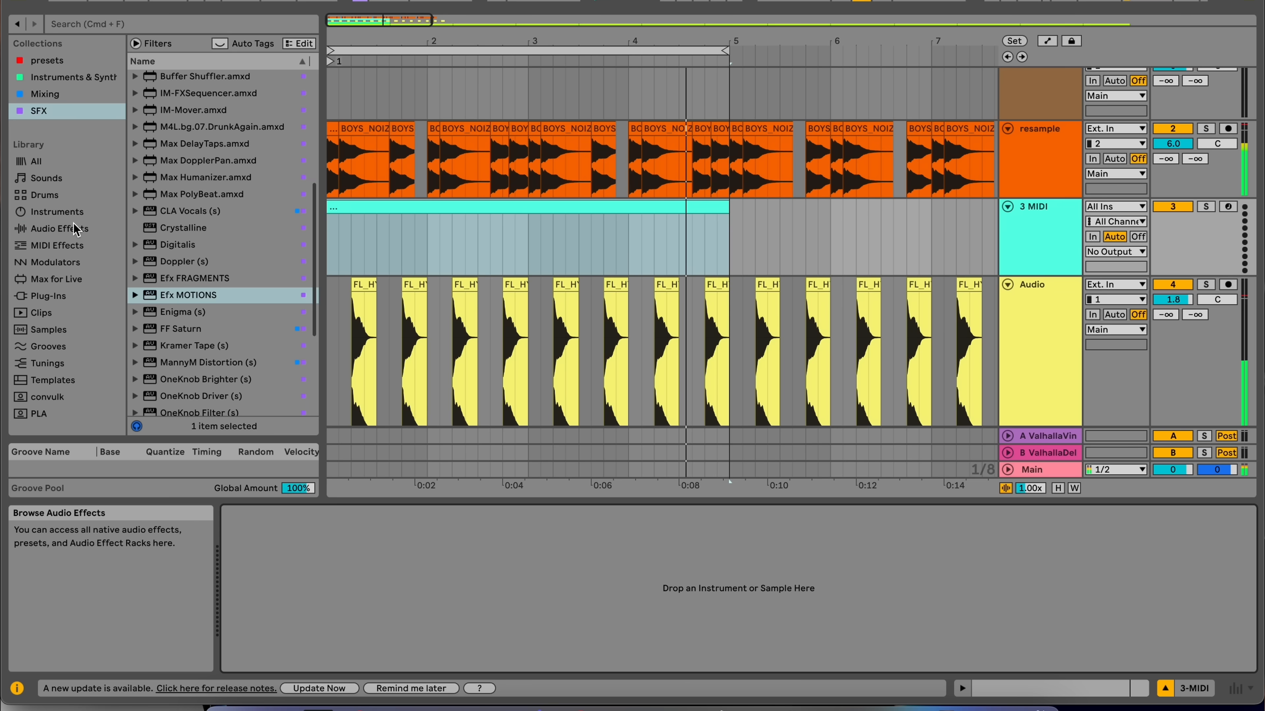
Search the browser's instruments for beat, then change the search to 808.
{"action": "left_click", "coordinate": [73, 219]}
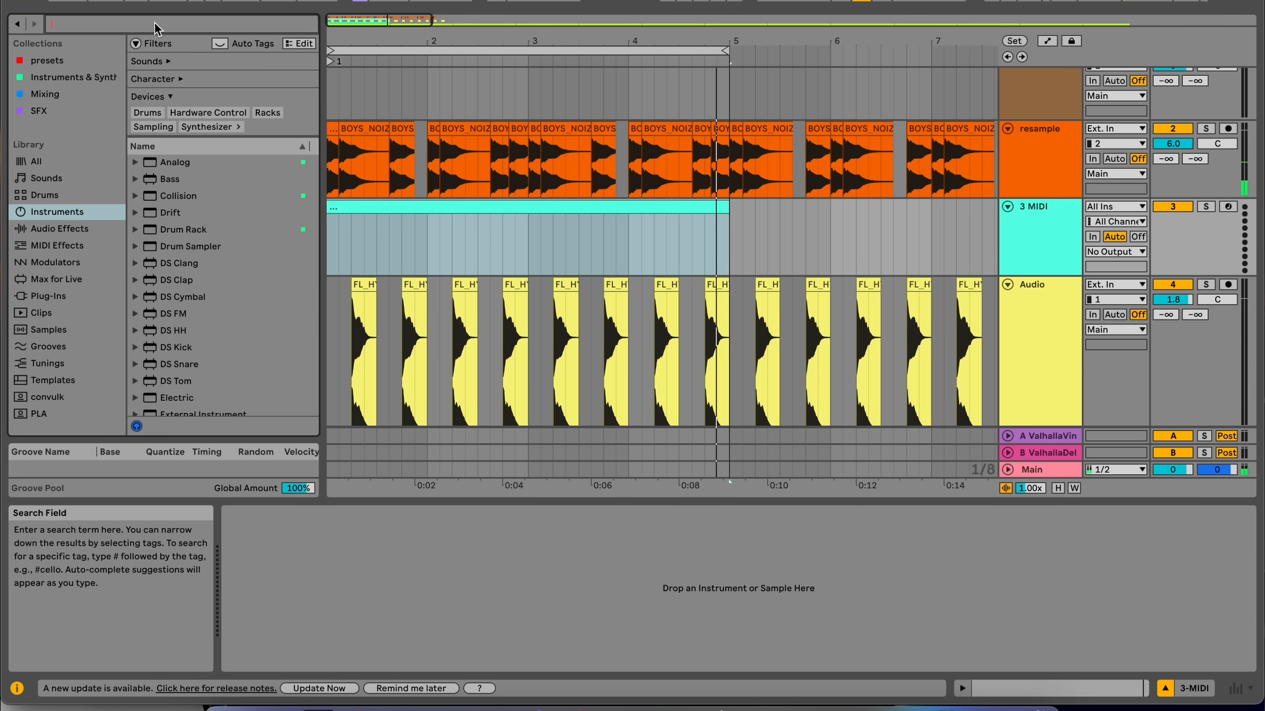
{"action": "type", "text": "beat"}
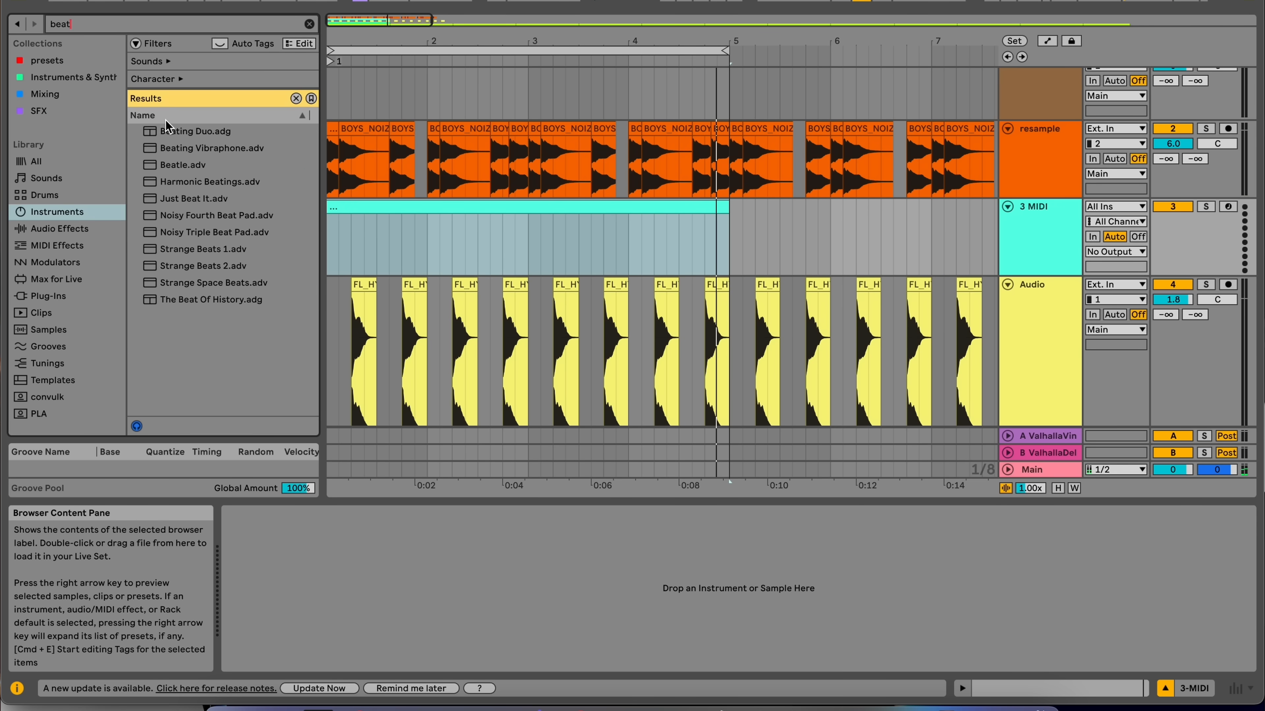
{"action": "key", "text": "BackSpace"}
{"action": "key", "text": "BackSpace"}
{"action": "key", "text": "BackSpace"}
{"action": "key", "text": "BackSpace"}
{"action": "type", "text": "808"}
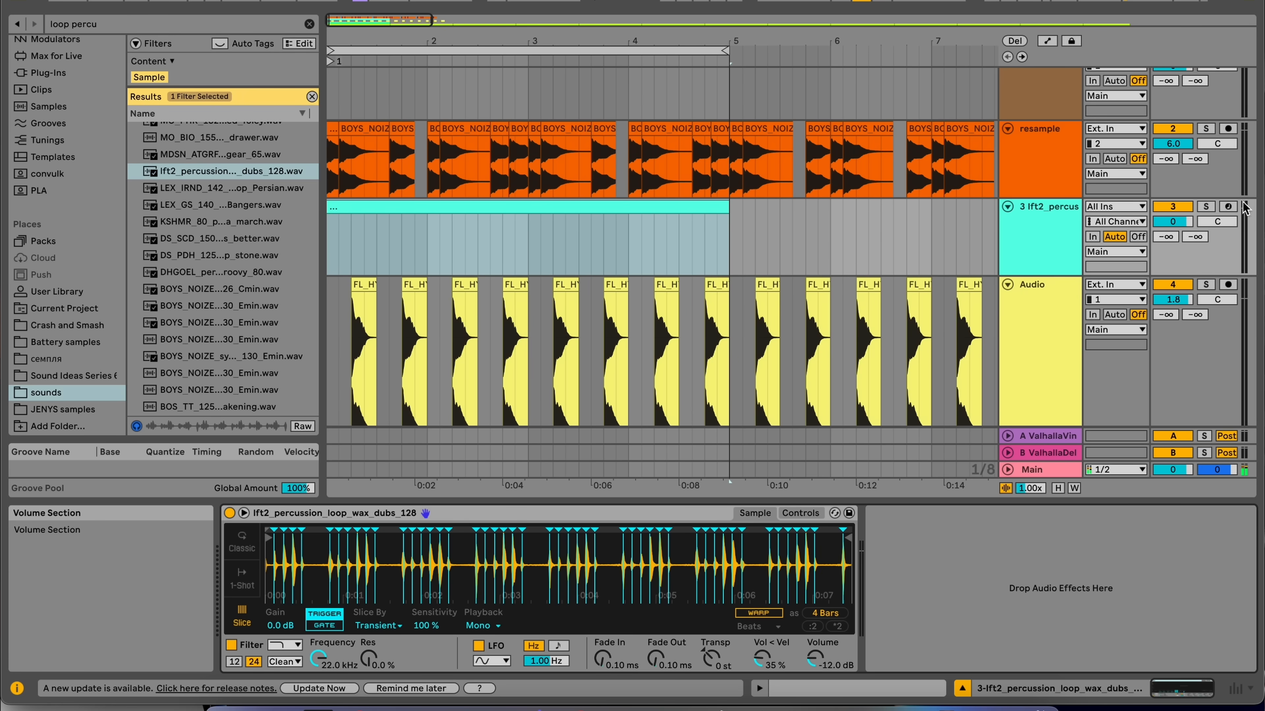
Open the MIDI clip on track 3, switch its generator to Seed, and generate new notes.
{"action": "double_click", "coordinate": [545, 211]}
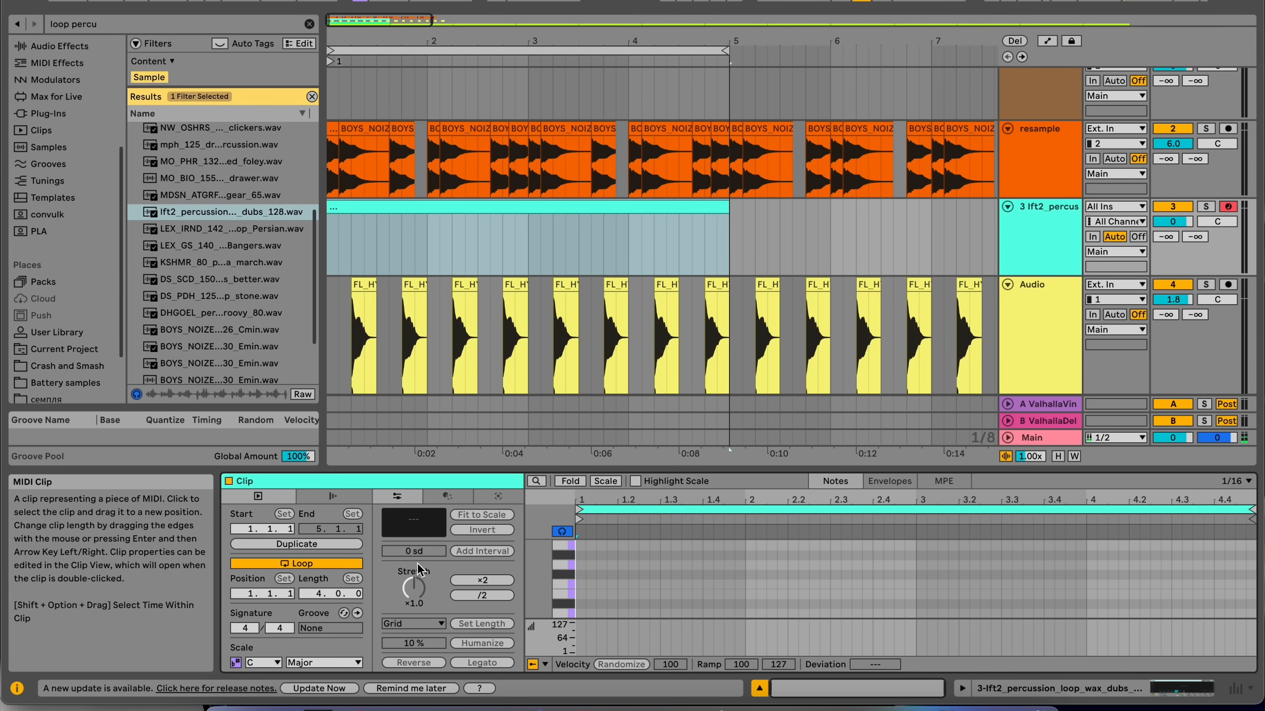
{"action": "left_click", "coordinate": [450, 497]}
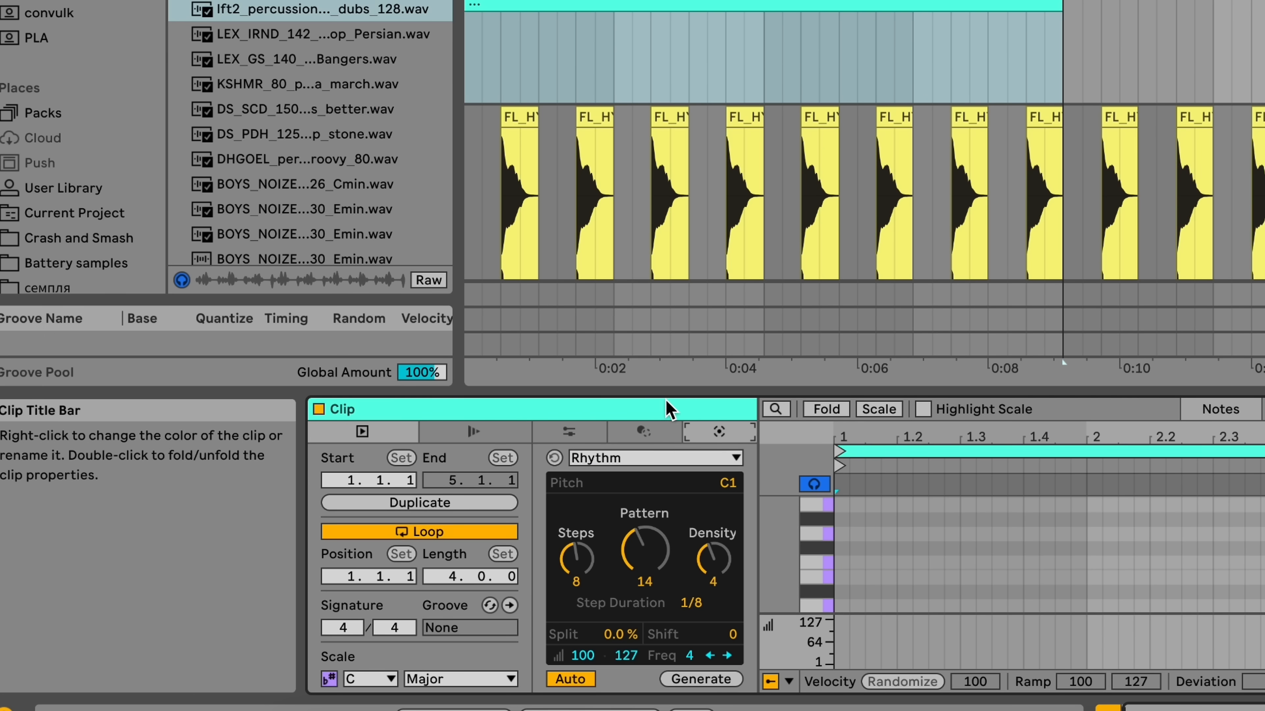
{"action": "left_click_drag", "start_coordinate": [668, 392], "coordinate": [689, 3]}
{"action": "left_click", "coordinate": [657, 46]}
{"action": "left_click", "coordinate": [710, 46]}
{"action": "left_click", "coordinate": [670, 68]}
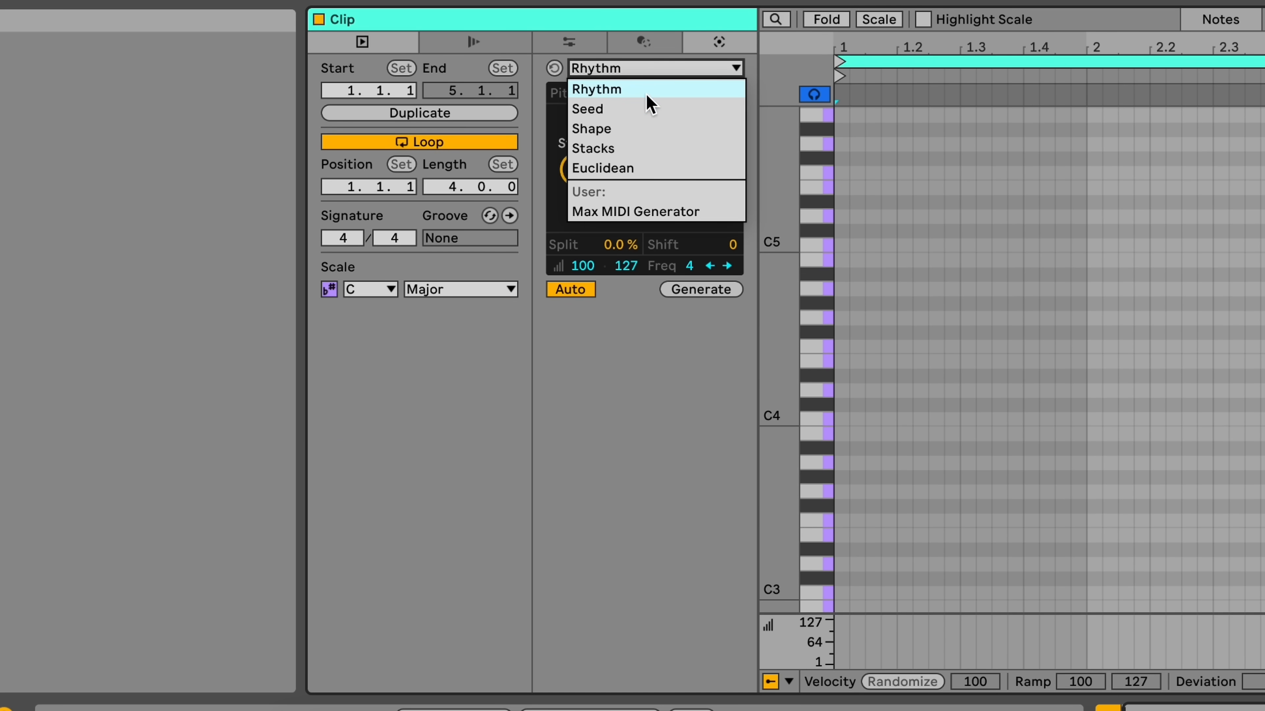
{"action": "left_click", "coordinate": [647, 108]}
{"action": "left_click", "coordinate": [685, 290]}
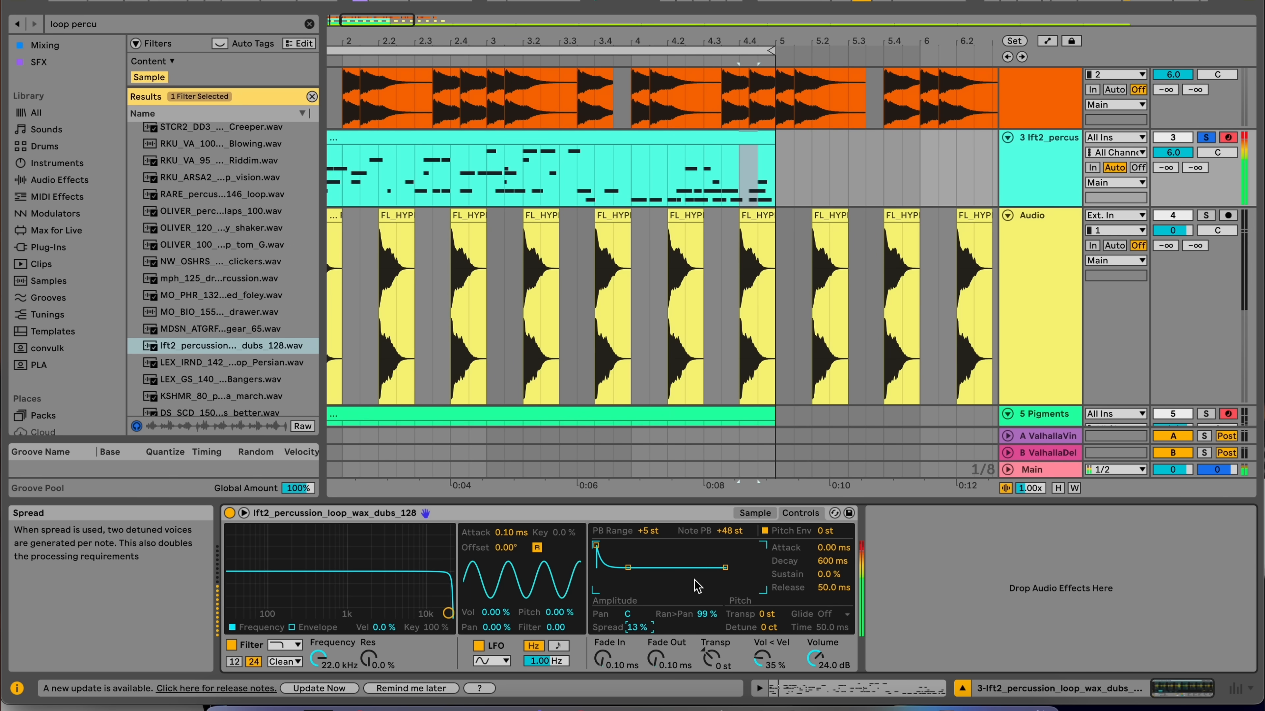
Play the arrangement and open the generated clip in an enlarged note editor.
{"action": "key", "text": "space"}
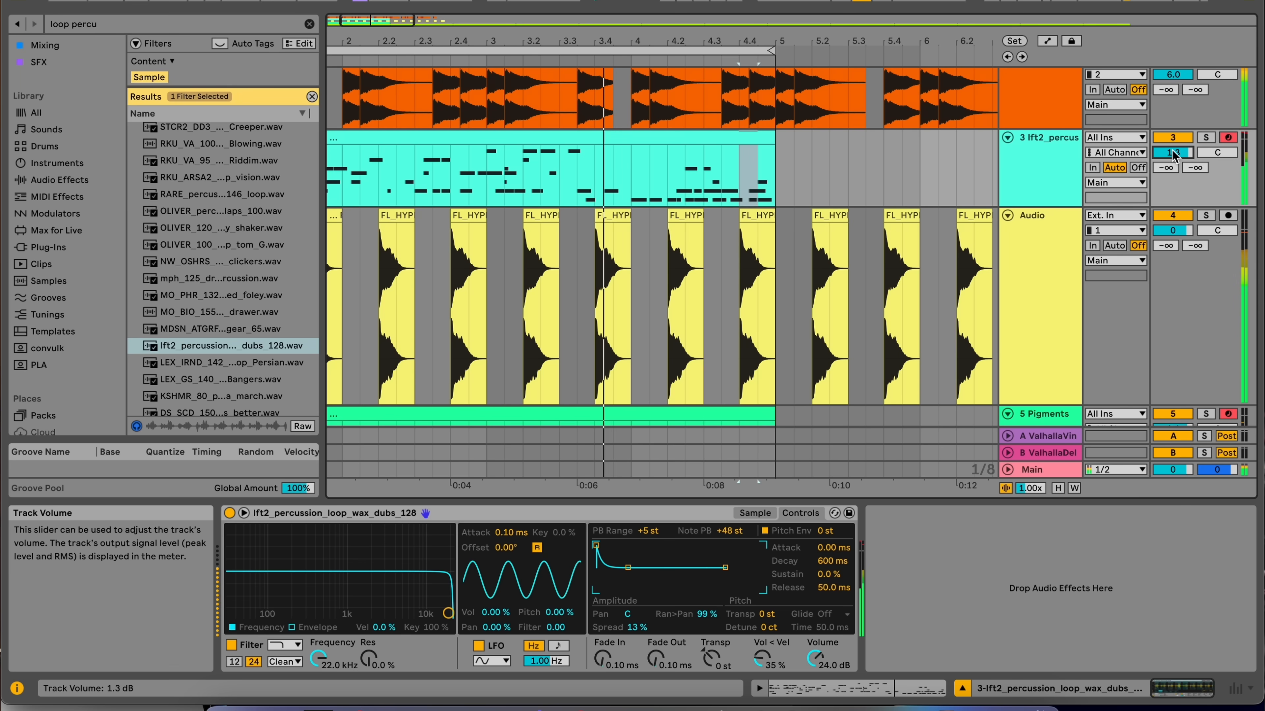
{"action": "double_click", "coordinate": [677, 134]}
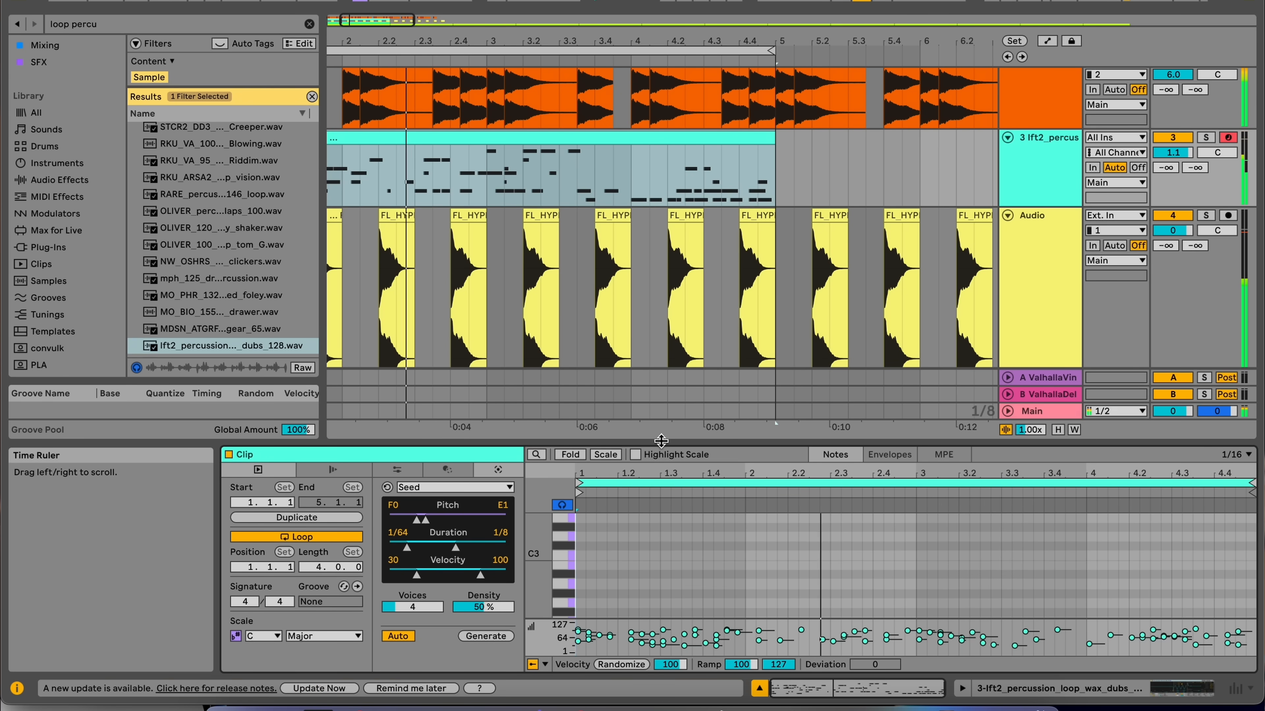
{"action": "left_click_drag", "start_coordinate": [661, 441], "coordinate": [716, 9]}
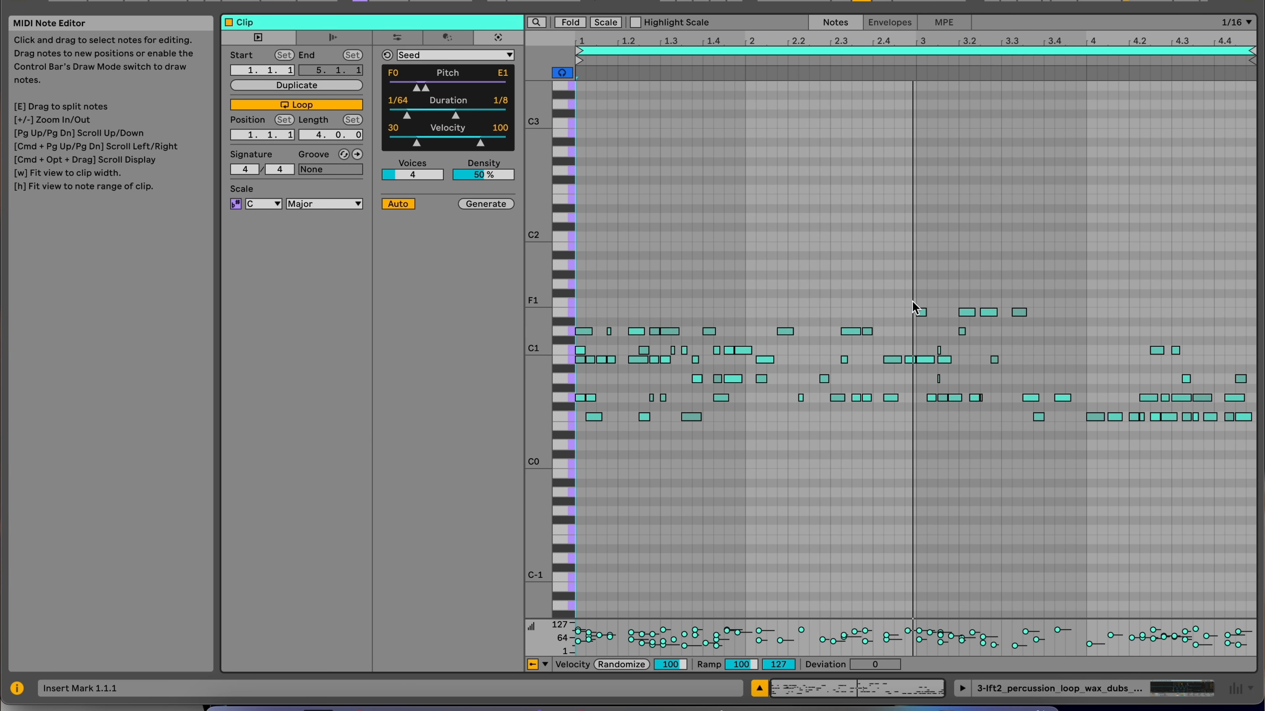
Replace the notes in bar 3 of the clip with a copy of bar 1's notes.
{"action": "left_click_drag", "start_coordinate": [924, 286], "coordinate": [960, 348]}
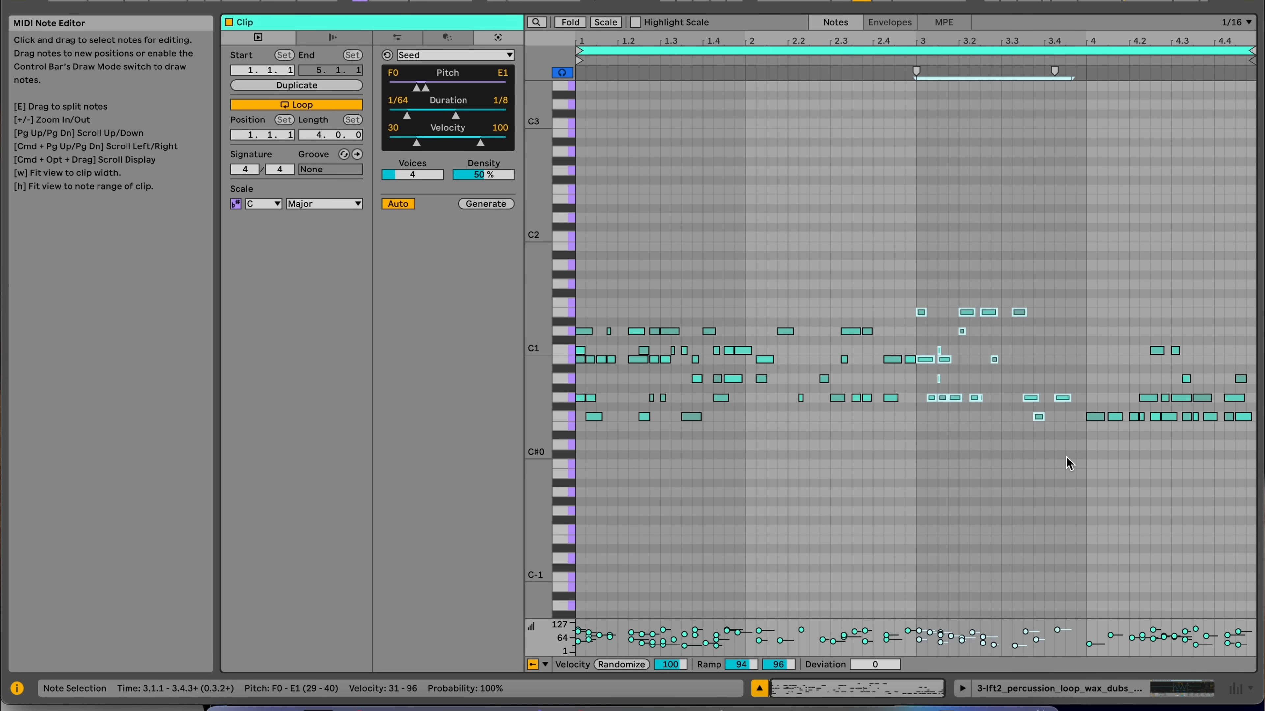
{"action": "key", "text": "Delete"}
{"action": "left_click_drag", "start_coordinate": [740, 306], "coordinate": [543, 472]}
{"action": "key", "text": "super+c"}
{"action": "left_click", "coordinate": [918, 470]}
{"action": "key", "text": "super+v"}
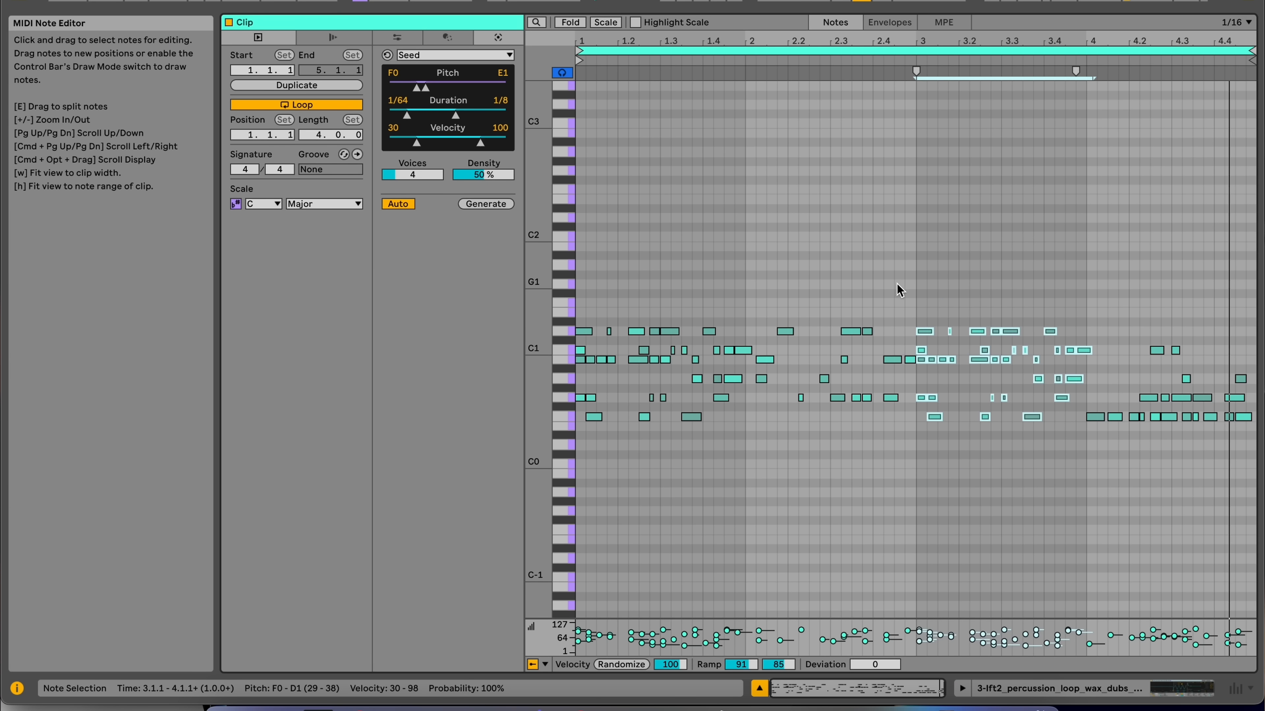
{"action": "left_click_drag", "start_coordinate": [904, 293], "coordinate": [843, 310]}
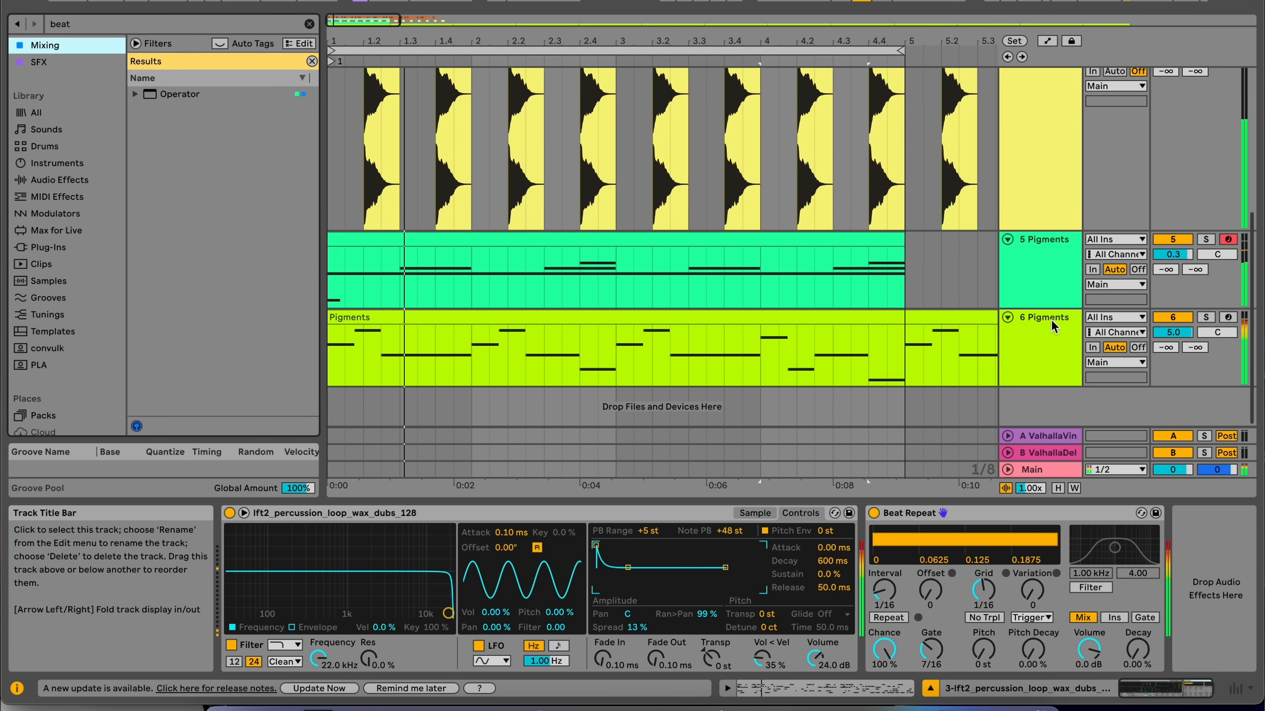
Open the EFX Motions plugin on the 5 Pigments track and step forward to the Hat Rolls 1 preset.
{"action": "left_click", "coordinate": [1051, 321]}
{"action": "left_click", "coordinate": [1044, 278]}
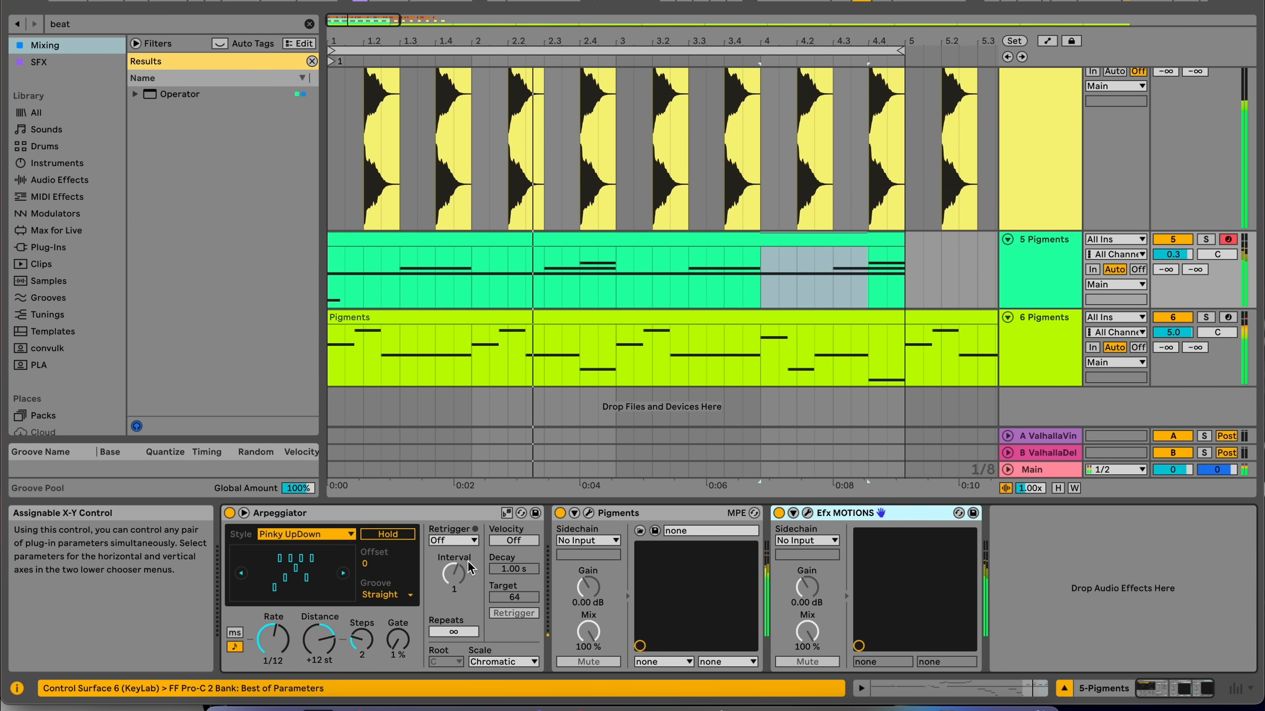
{"action": "left_click", "coordinate": [807, 512]}
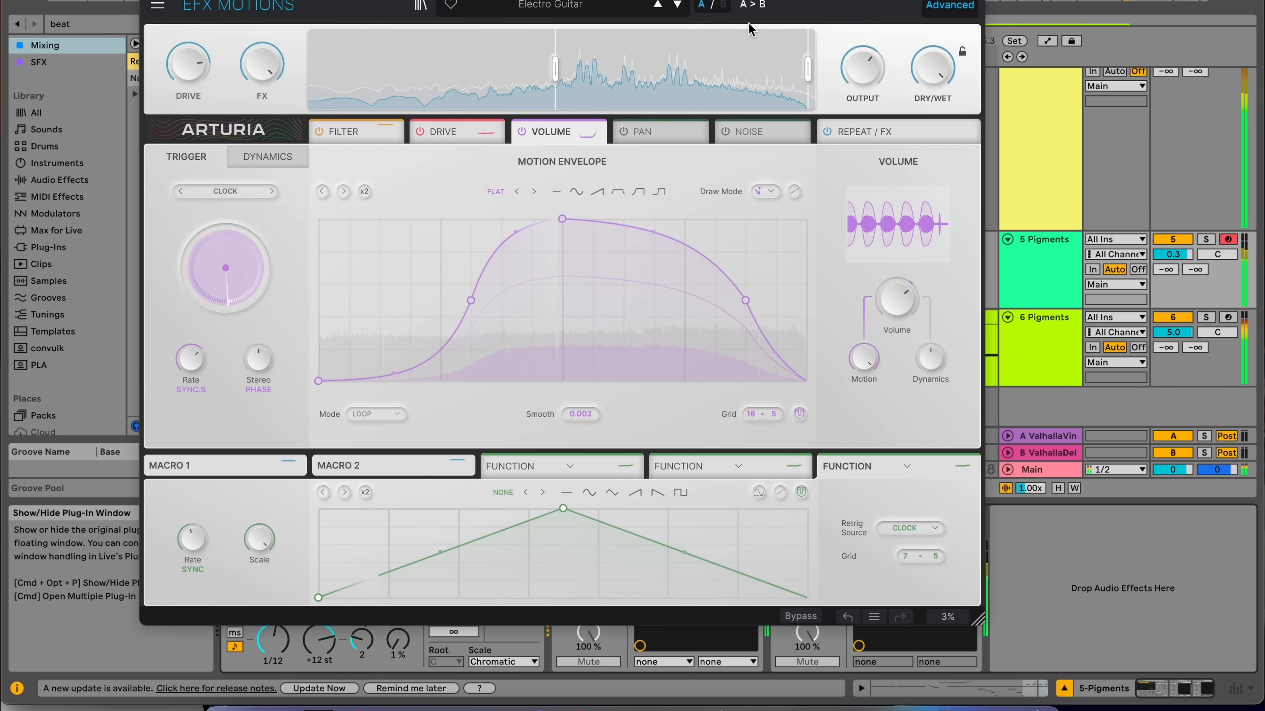
{"action": "left_click", "coordinate": [680, 5]}
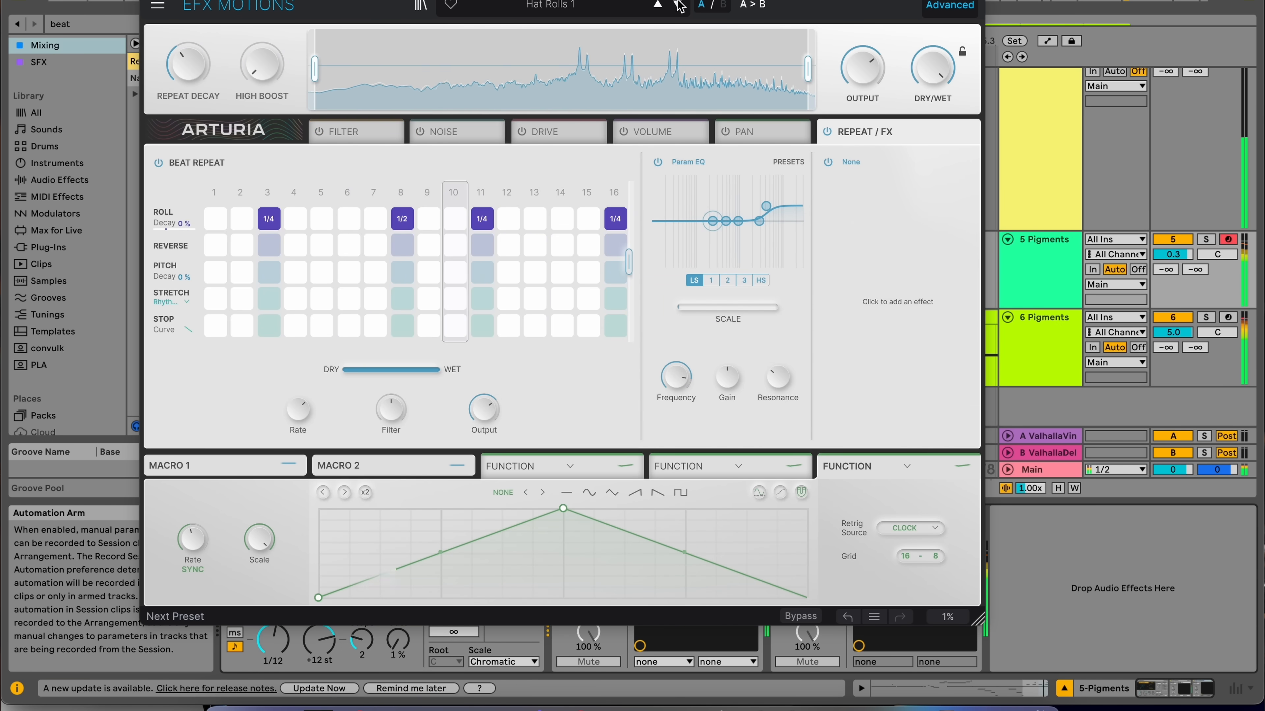